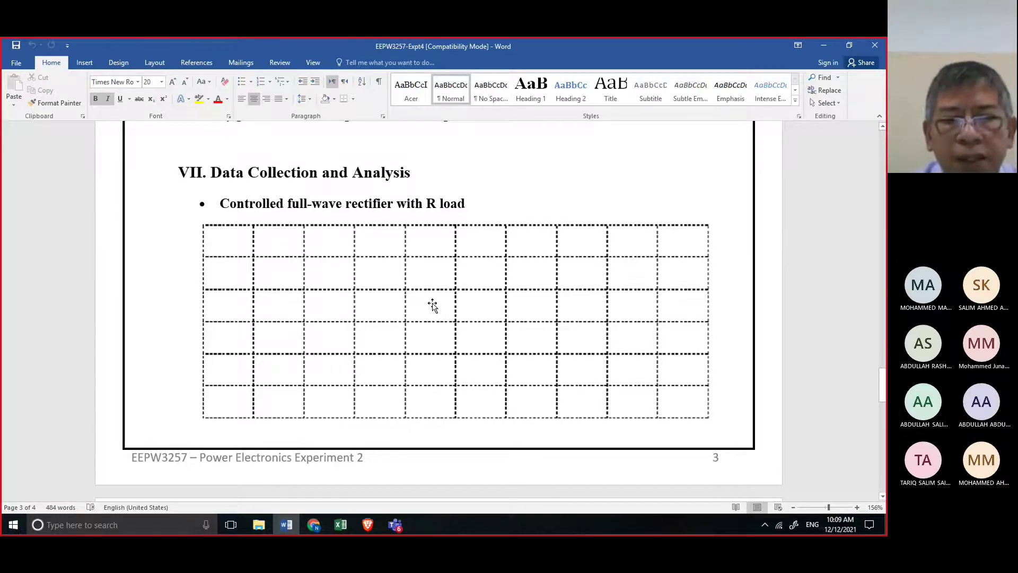
Step: Review the experiment sheet from Data Collection and Analysis through the Results and Discussion questions to Conclusions and Recommendations
{"action": "scroll", "coordinate": [433, 304], "scroll_direction": "down", "scroll_amount": 3}
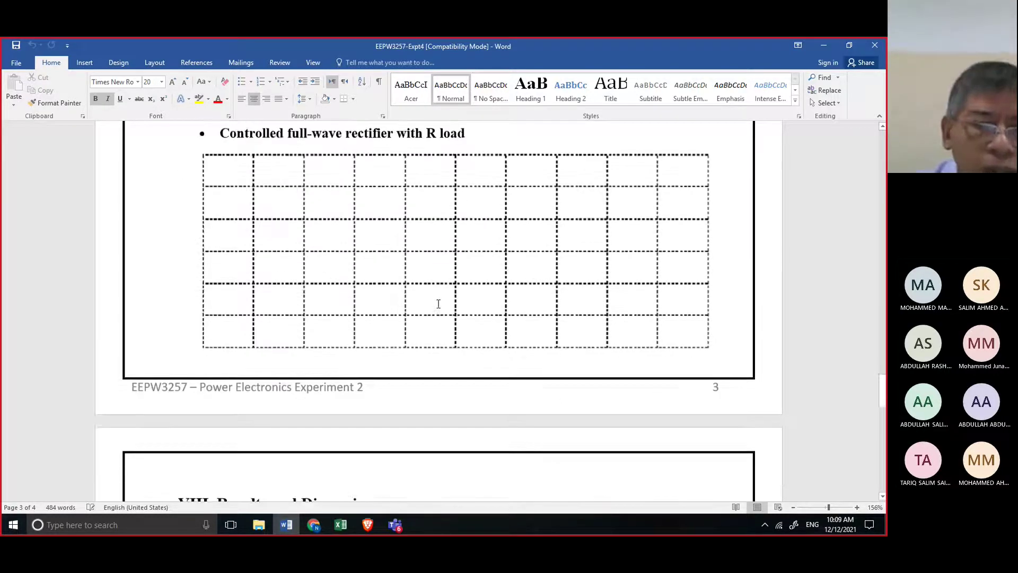
{"action": "scroll", "coordinate": [438, 304], "scroll_direction": "down", "scroll_amount": 4}
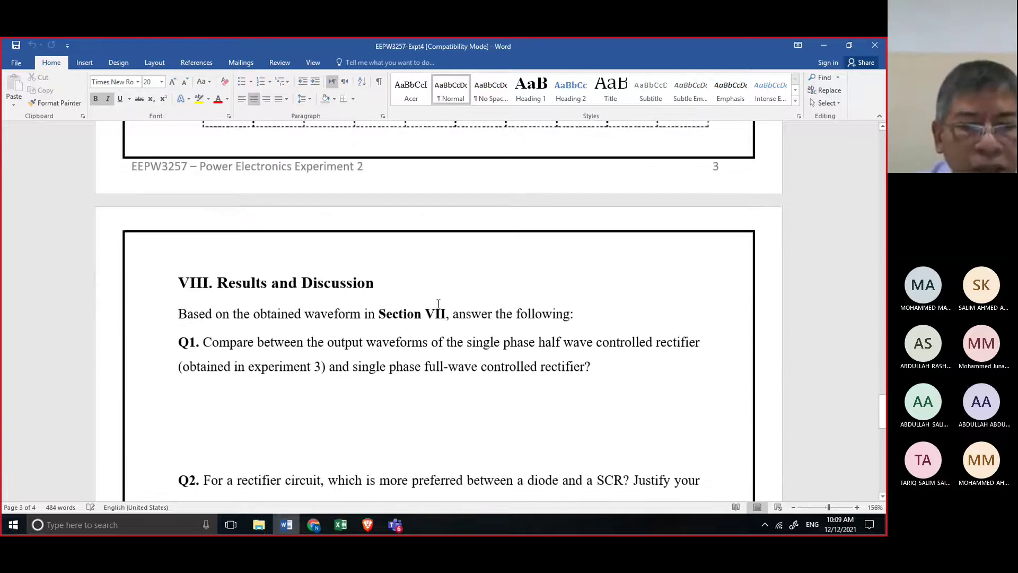
{"action": "scroll", "coordinate": [438, 303], "scroll_direction": "down", "scroll_amount": 1}
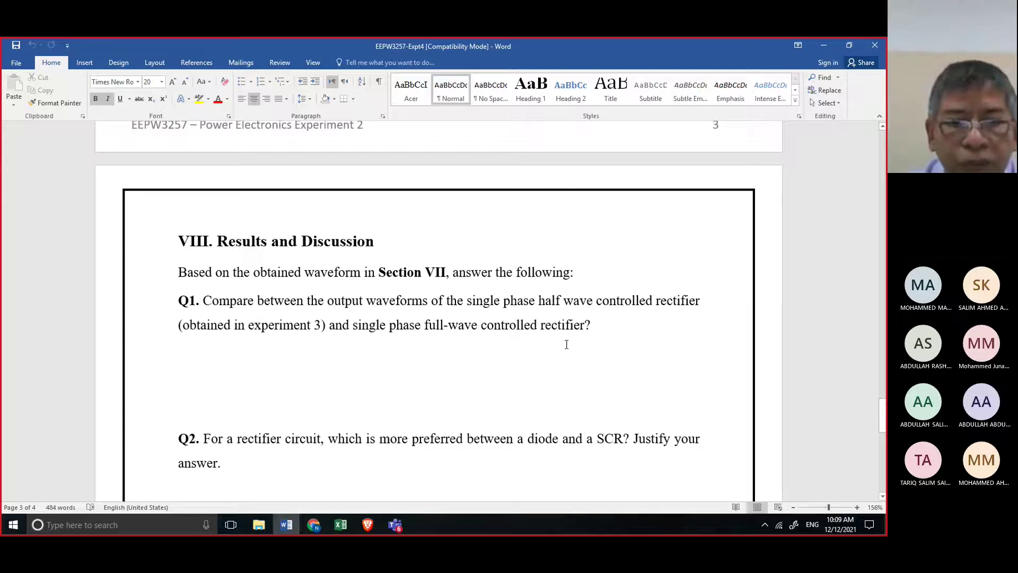
{"action": "scroll", "coordinate": [566, 344], "scroll_direction": "down", "scroll_amount": 3}
{"action": "scroll", "coordinate": [536, 327], "scroll_direction": "up", "scroll_amount": 2}
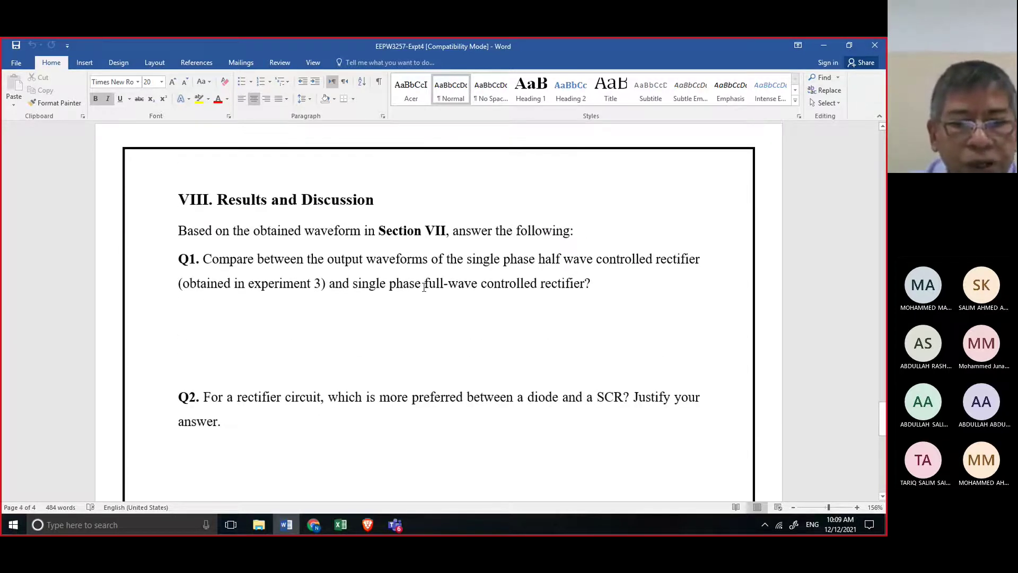
{"action": "scroll", "coordinate": [531, 300], "scroll_direction": "down", "scroll_amount": 1}
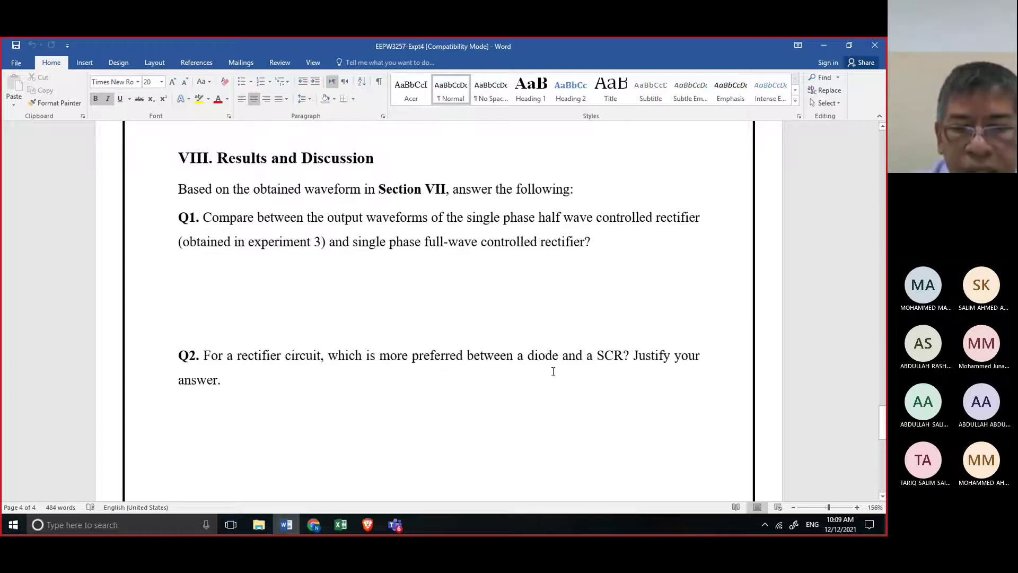
{"action": "scroll", "coordinate": [593, 377], "scroll_direction": "down", "scroll_amount": 5}
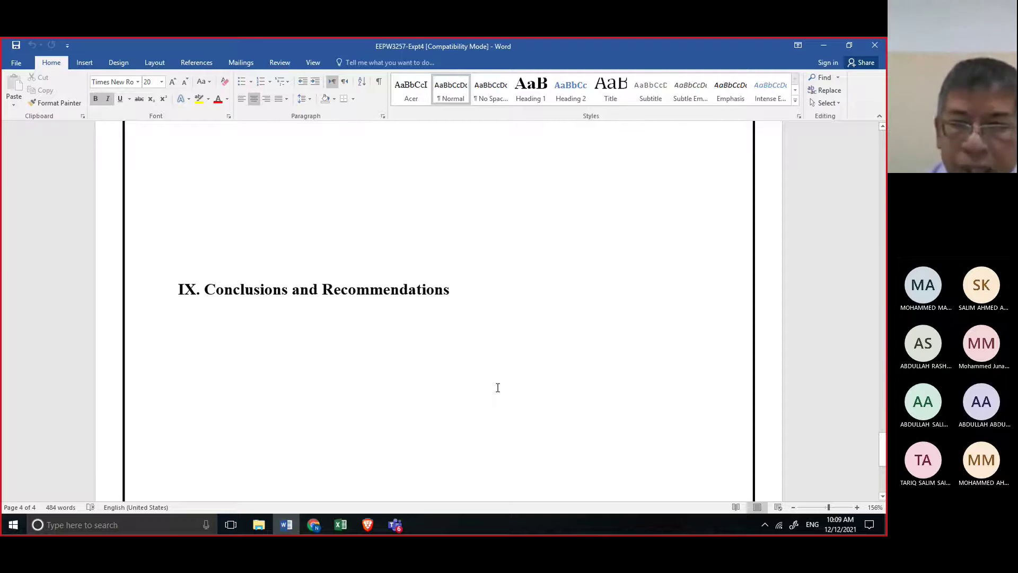
{"action": "left_click", "coordinate": [138, 529]}
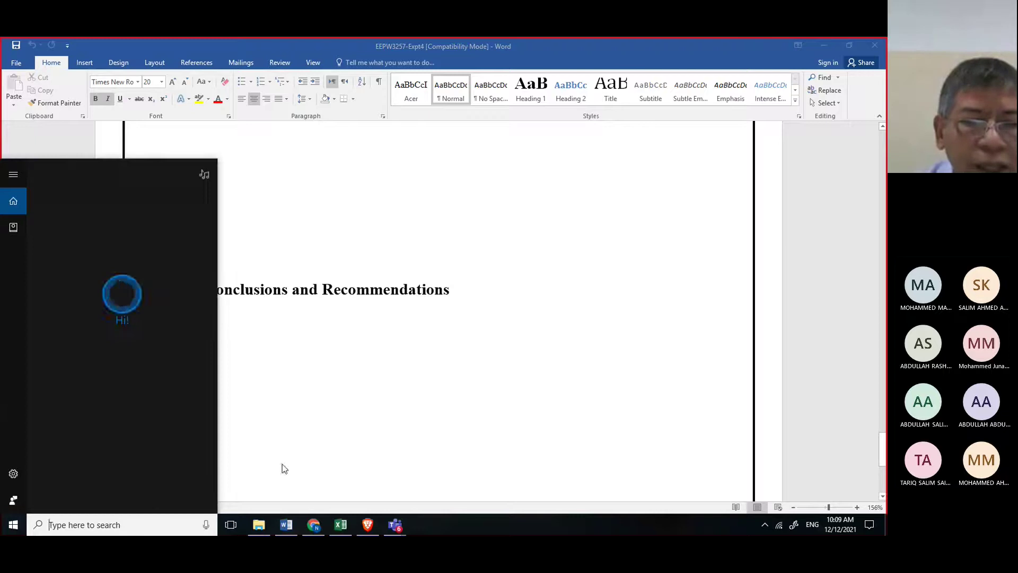
{"action": "left_click", "coordinate": [436, 403]}
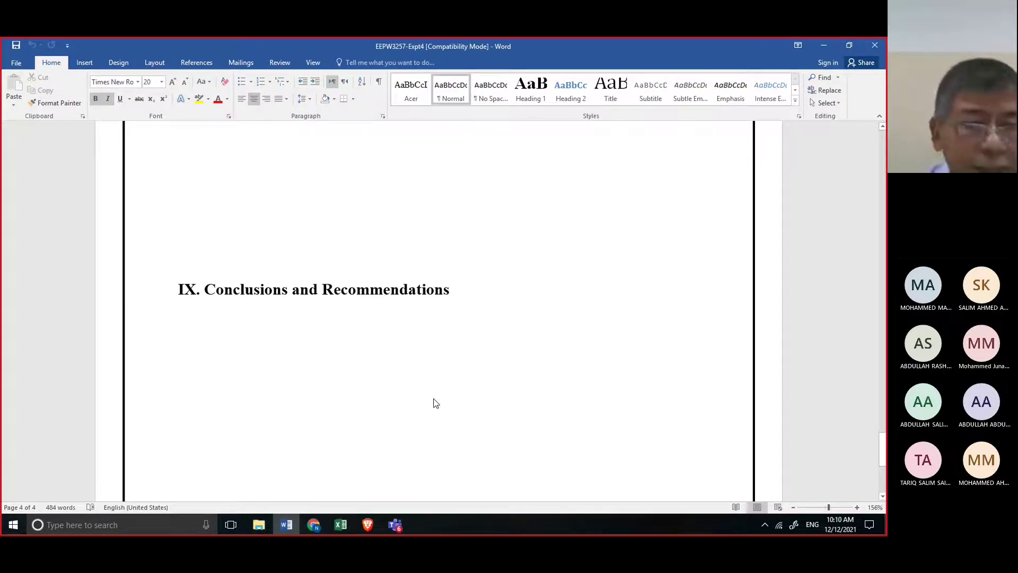
{"action": "scroll", "coordinate": [435, 400], "scroll_direction": "up", "scroll_amount": 2}
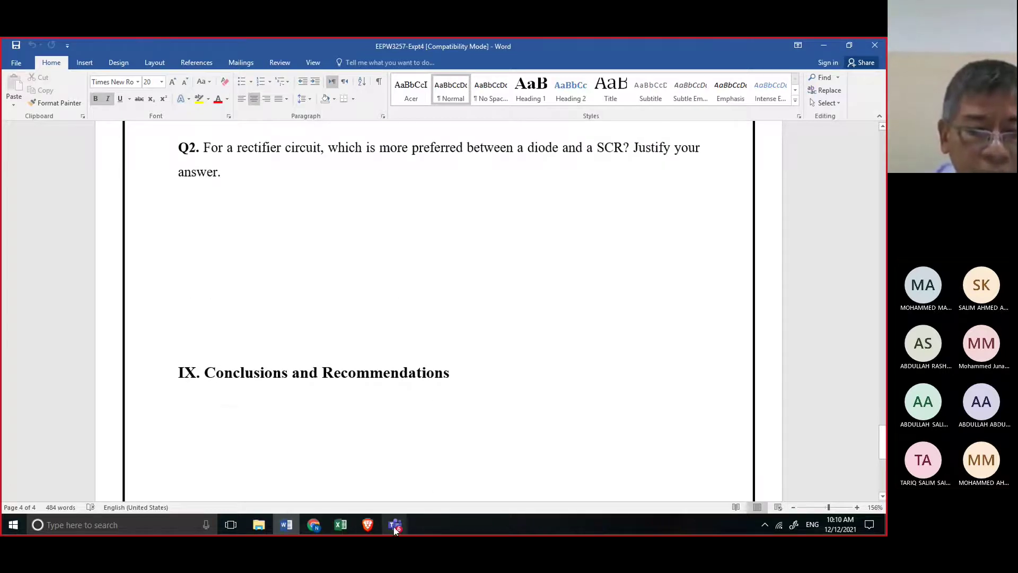
Step: Switch to the Falstad circuit simulator in Chrome, open its full-screen version and start a blank circuit
{"action": "mouse_move", "coordinate": [395, 529]}
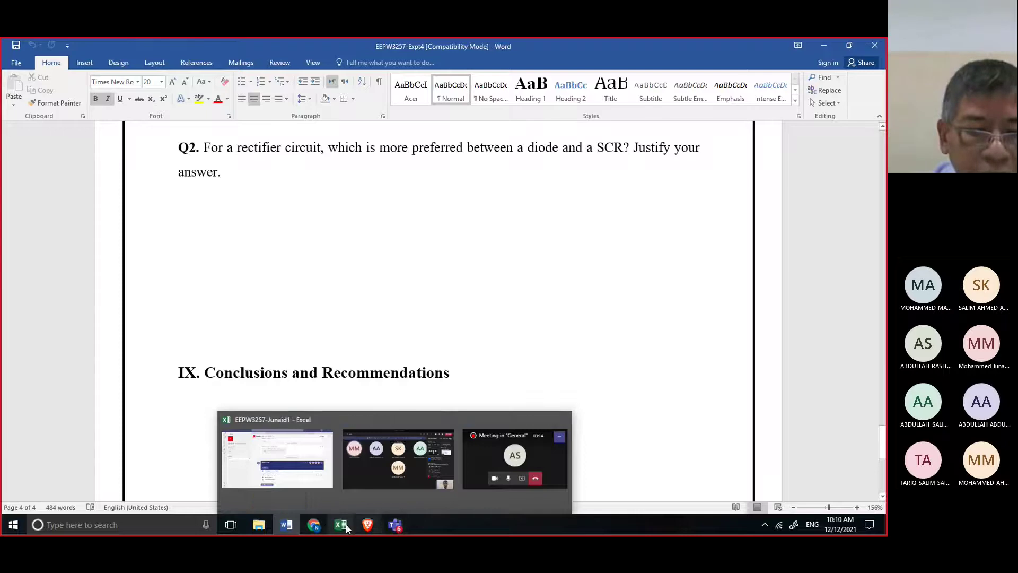
{"action": "left_click", "coordinate": [317, 527]}
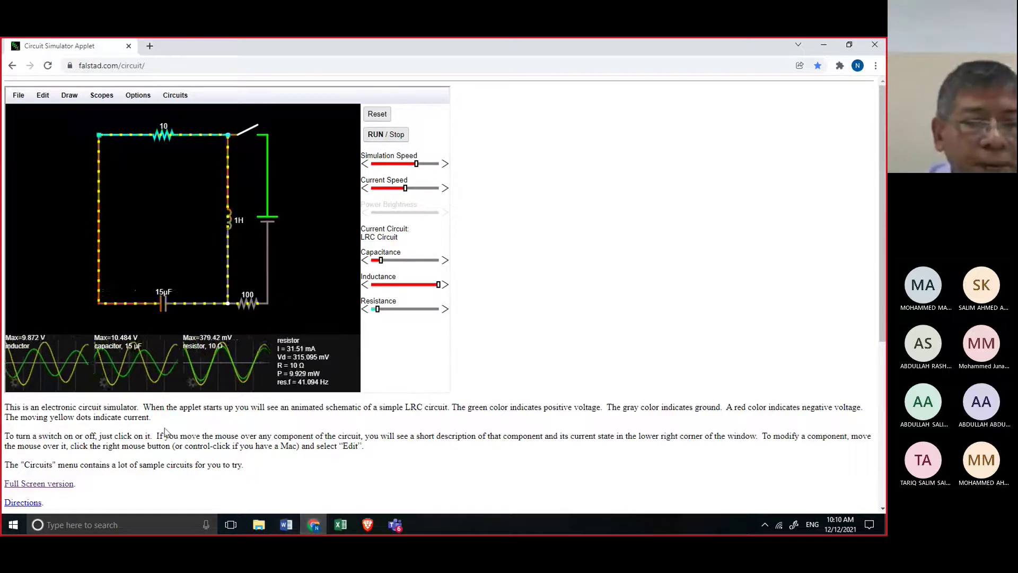
{"action": "left_click", "coordinate": [49, 488]}
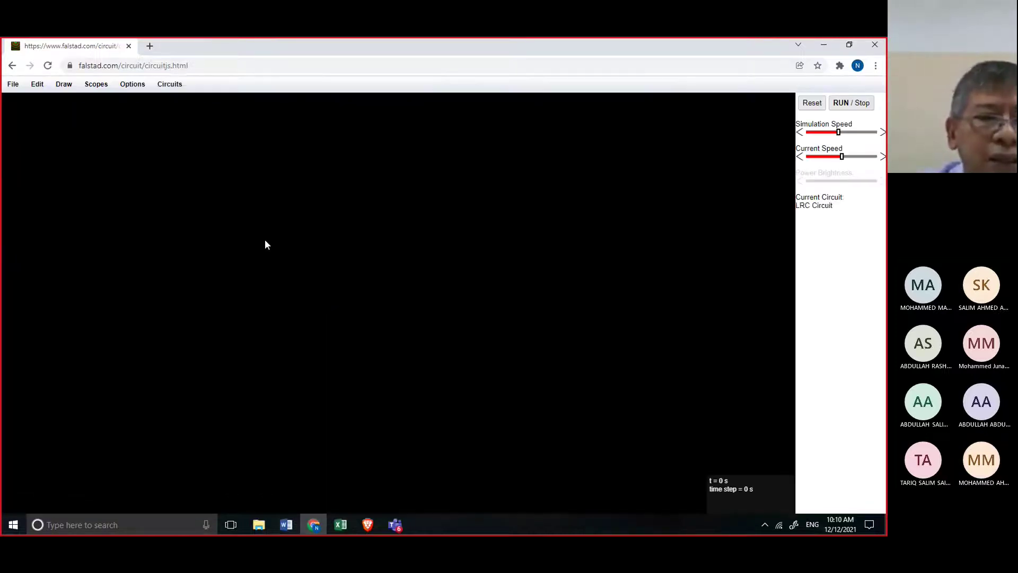
{"action": "left_click", "coordinate": [171, 86]}
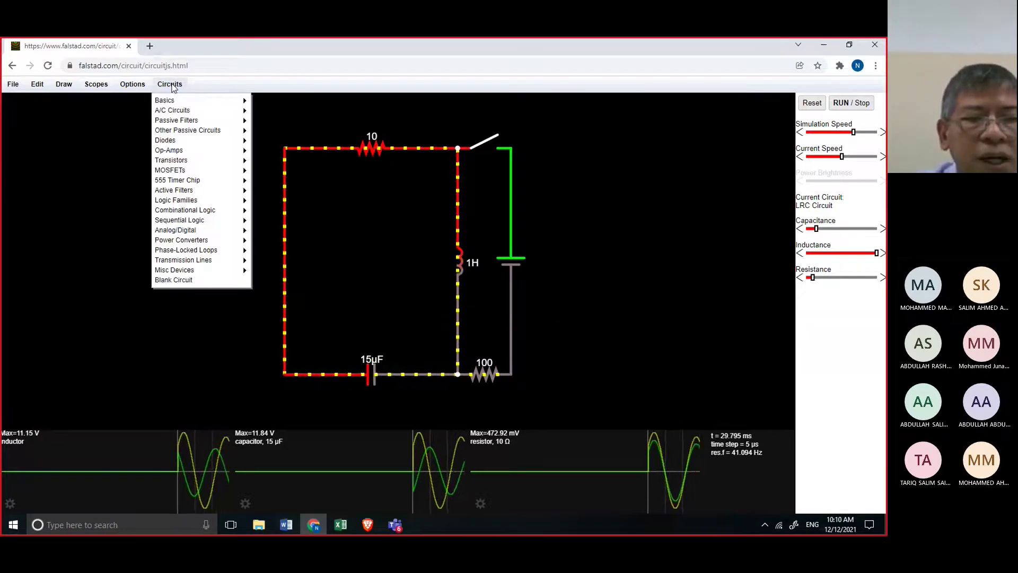
{"action": "left_click", "coordinate": [178, 279]}
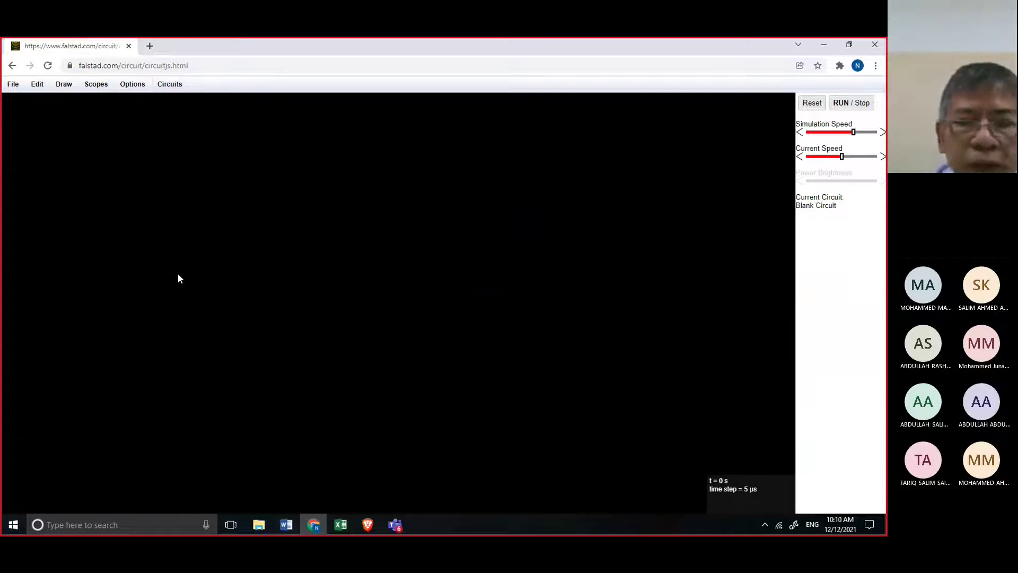
Step: Place a tapped transformer in the left half of the blank circuit, with its centre-tapped secondary facing right
{"action": "left_click", "coordinate": [66, 86]}
{"action": "mouse_move", "coordinate": [85, 131]}
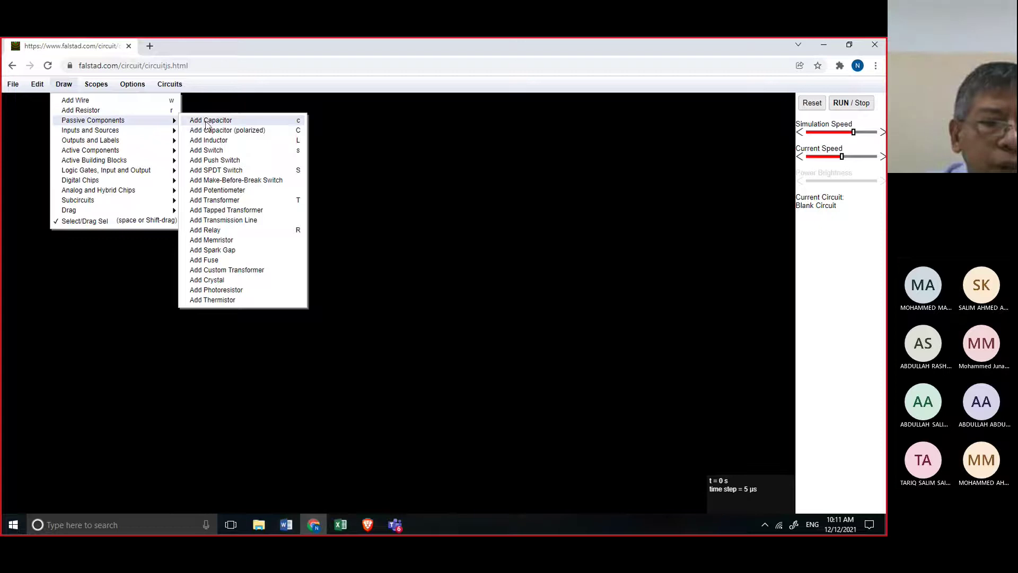
{"action": "left_click", "coordinate": [222, 211]}
{"action": "left_click_drag", "start_coordinate": [221, 212], "coordinate": [343, 255]}
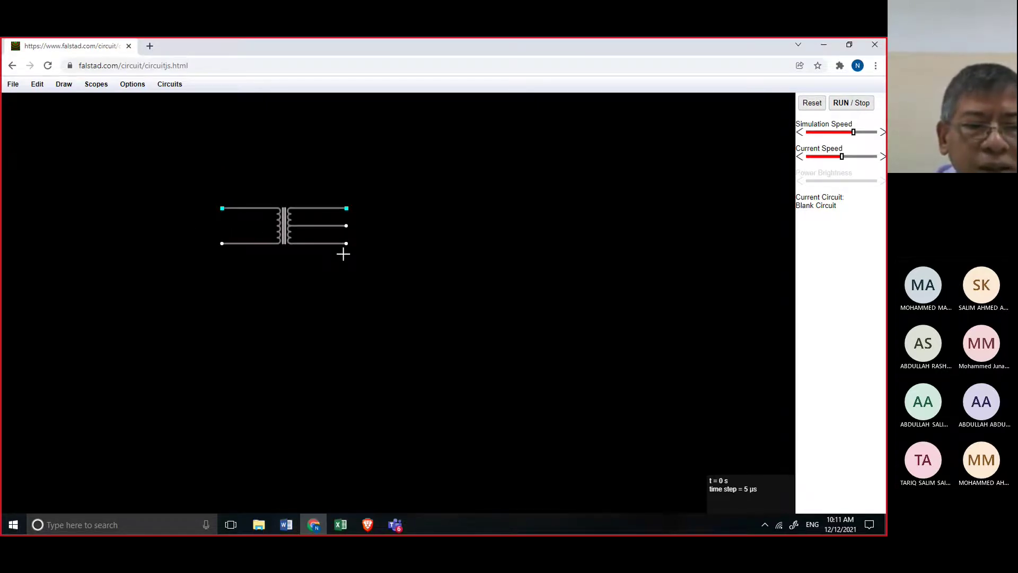
{"action": "left_click_drag", "start_coordinate": [343, 255], "coordinate": [343, 255]}
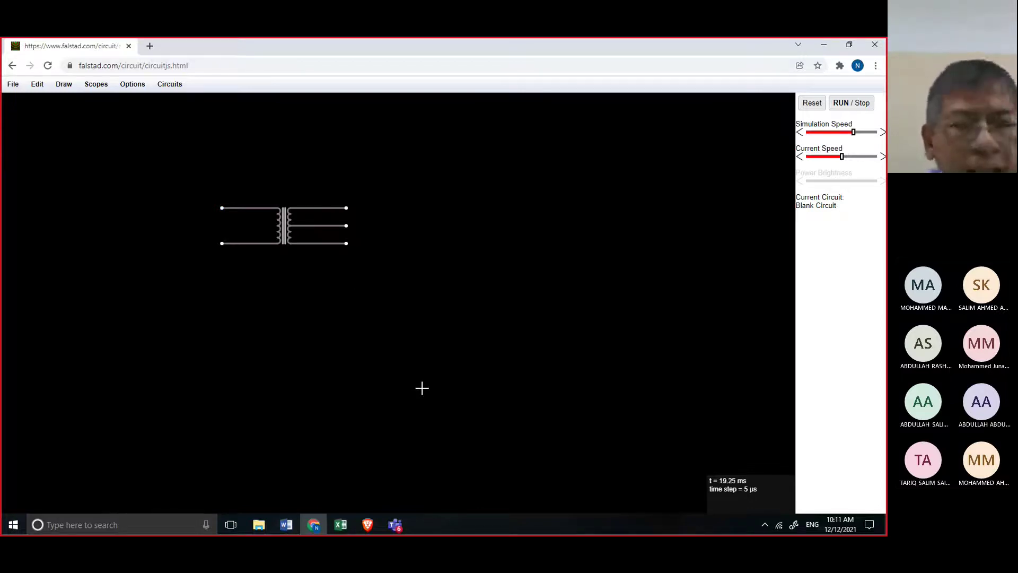
Step: Place two horizontal SCRs one above the other right of the transformer, the upper gate pointing up and the lower gate down
{"action": "left_click", "coordinate": [69, 86]}
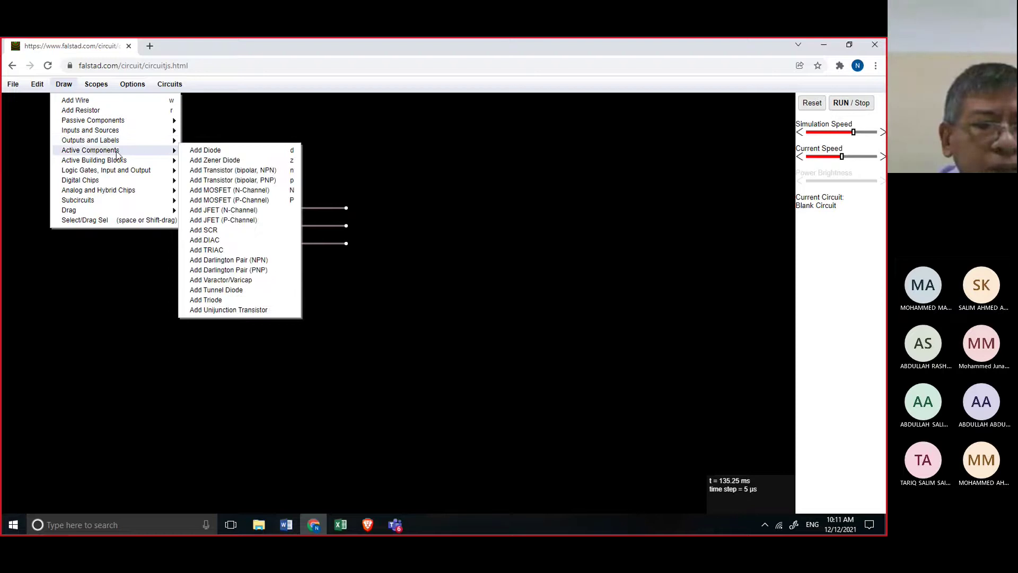
{"action": "left_click", "coordinate": [217, 230]}
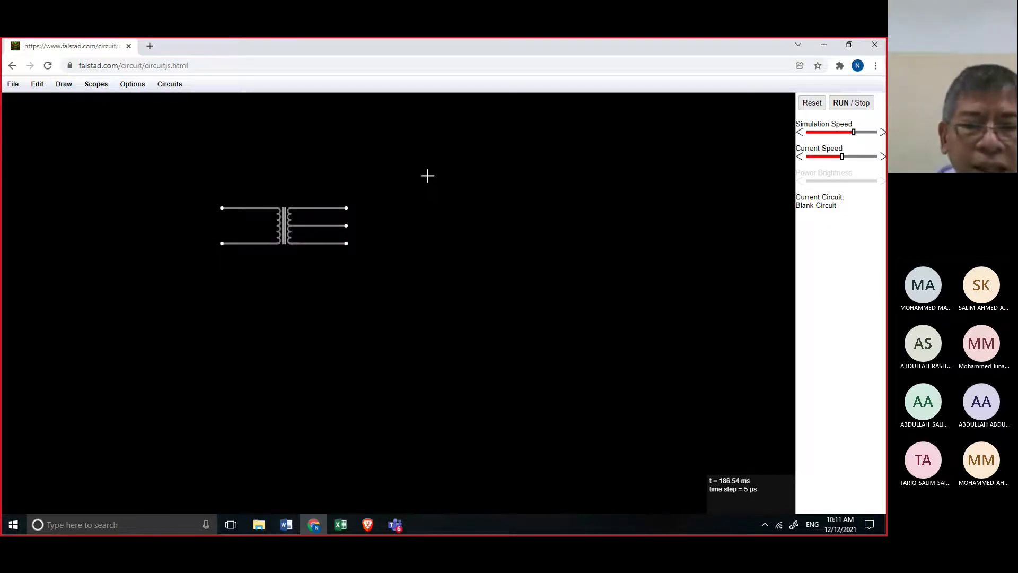
{"action": "left_click_drag", "start_coordinate": [427, 175], "coordinate": [549, 178]}
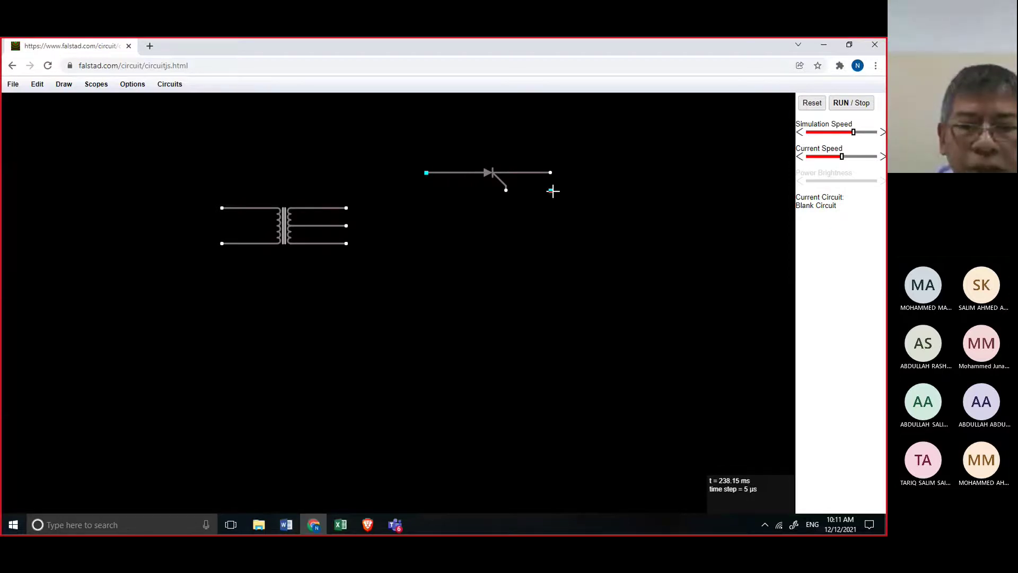
{"action": "mouse_move", "coordinate": [552, 191]}
{"action": "left_mouse_down"}
{"action": "mouse_move", "coordinate": [551, 158]}
{"action": "mouse_move", "coordinate": [550, 170]}
{"action": "mouse_move", "coordinate": [412, 170]}
{"action": "mouse_move", "coordinate": [448, 191]}
{"action": "mouse_move", "coordinate": [567, 195]}
{"action": "mouse_move", "coordinate": [568, 185]}
{"action": "left_mouse_up"}
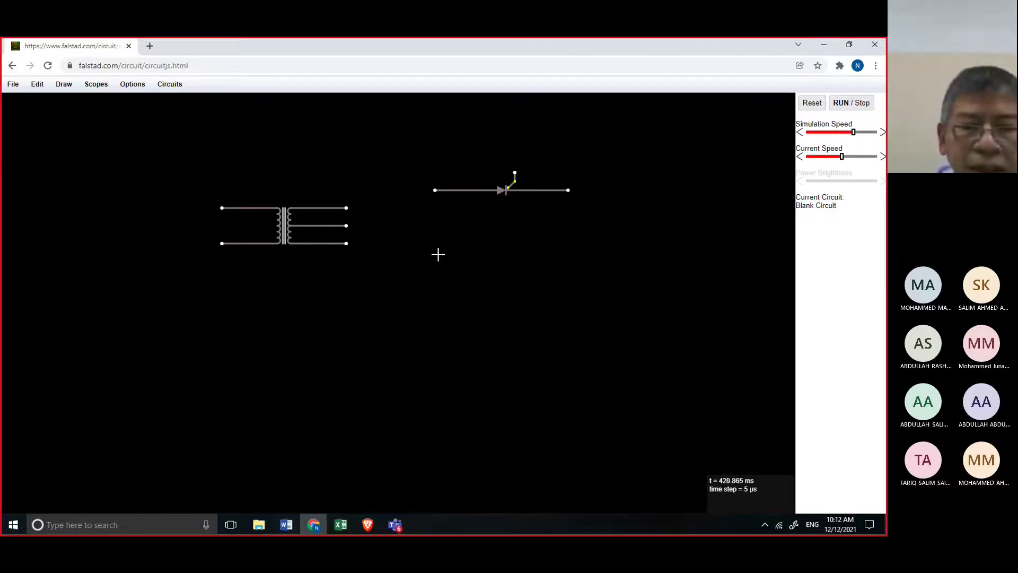
{"action": "left_click_drag", "start_coordinate": [437, 255], "coordinate": [569, 260]}
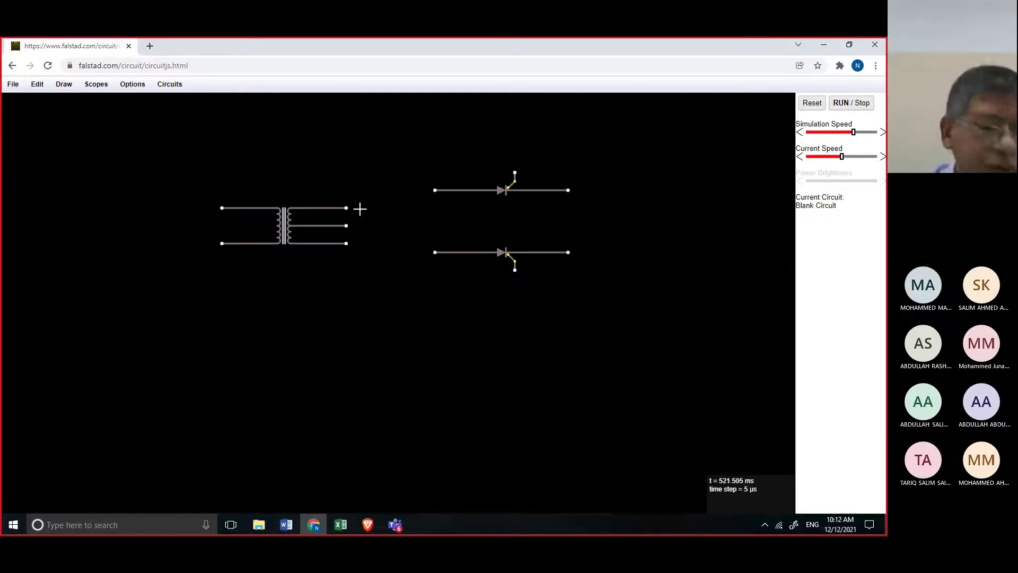
Step: Check the Experimental Set-up circuit diagram in the Word experiment sheet, then return to the simulator in Chrome
{"action": "left_click", "coordinate": [63, 87]}
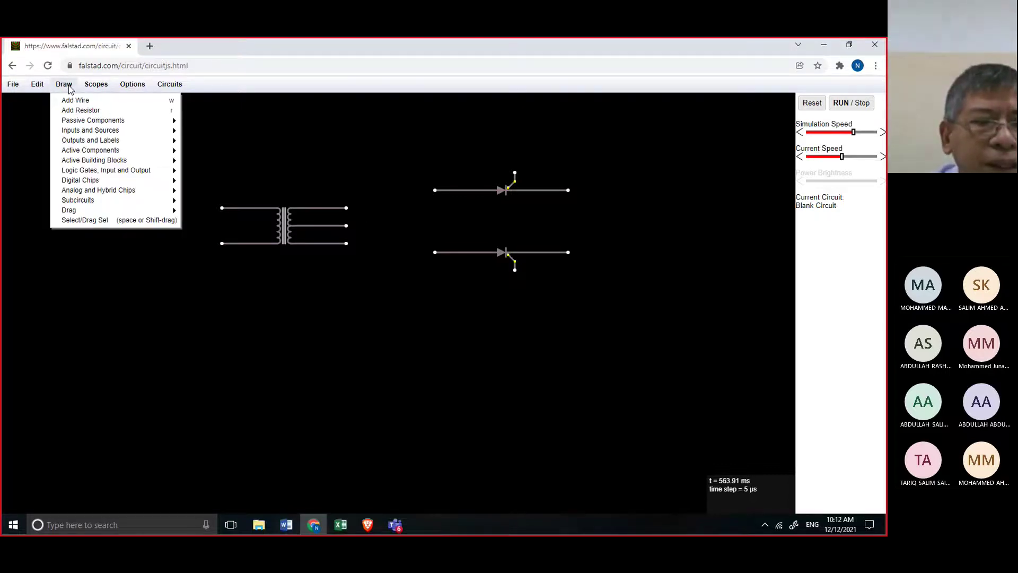
{"action": "left_click", "coordinate": [83, 111]}
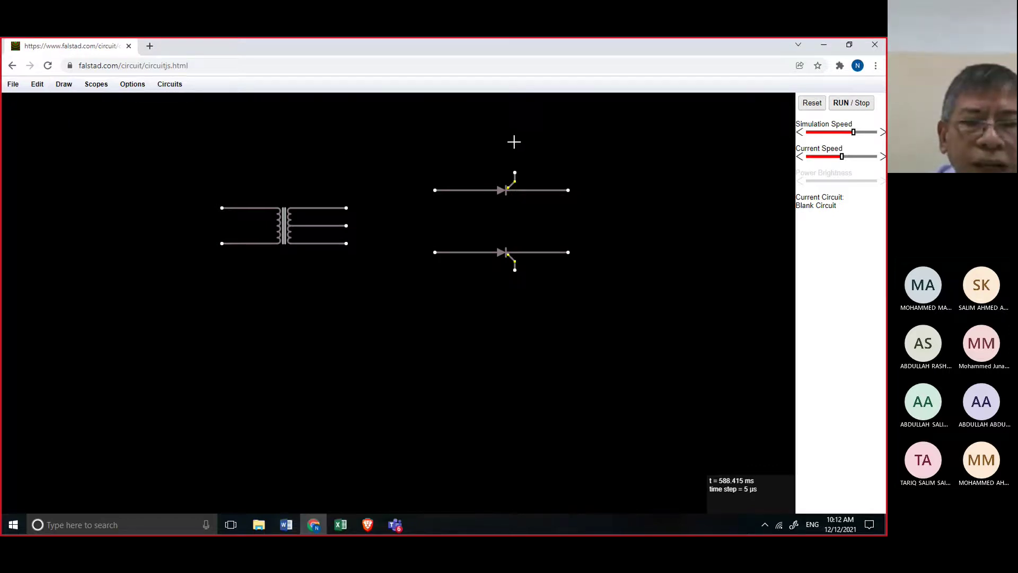
{"action": "left_click", "coordinate": [287, 526]}
{"action": "scroll", "coordinate": [371, 397], "scroll_direction": "up", "scroll_amount": 15}
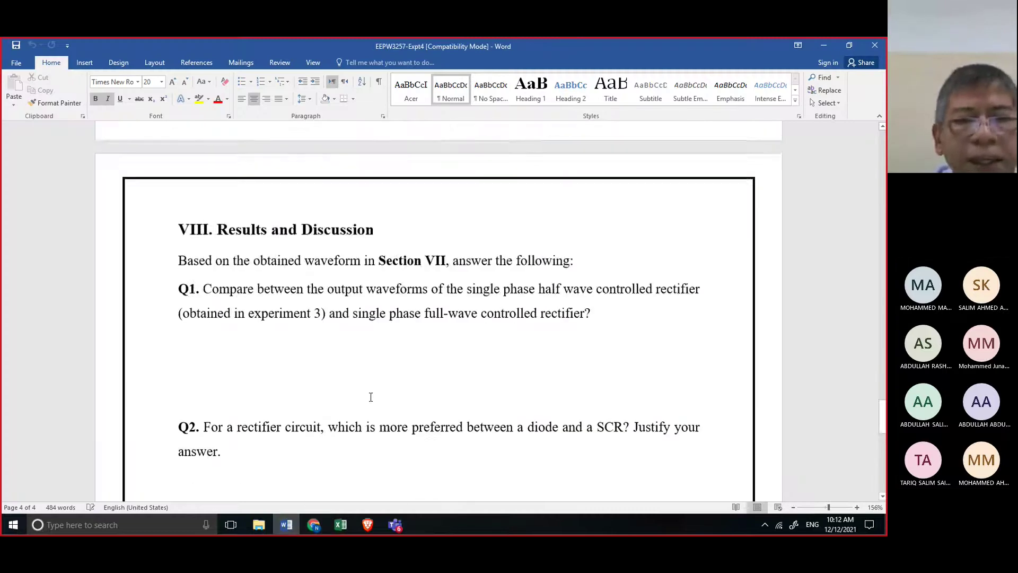
{"action": "scroll", "coordinate": [371, 396], "scroll_direction": "up", "scroll_amount": 20}
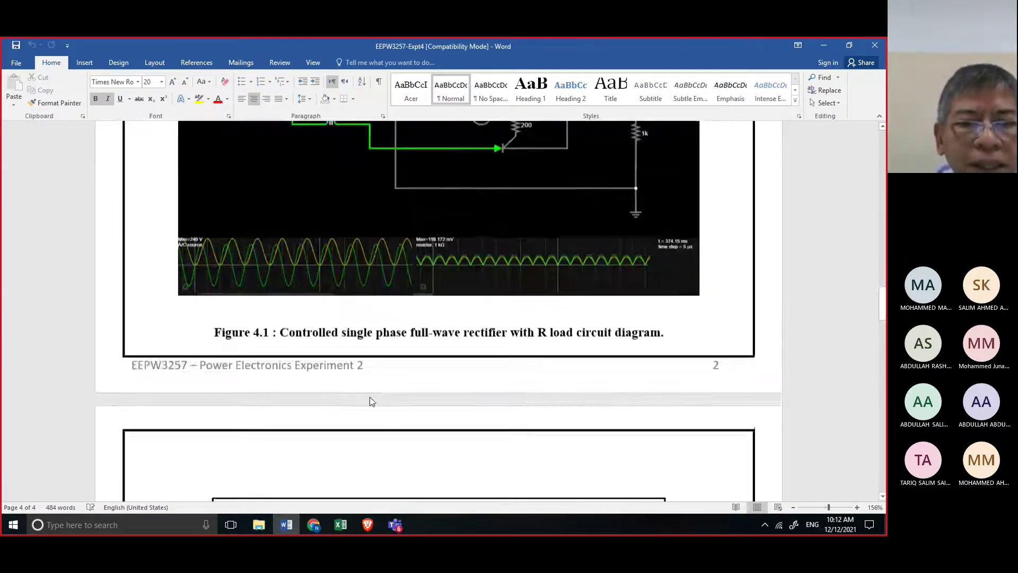
{"action": "scroll", "coordinate": [509, 340], "scroll_direction": "up", "scroll_amount": 3}
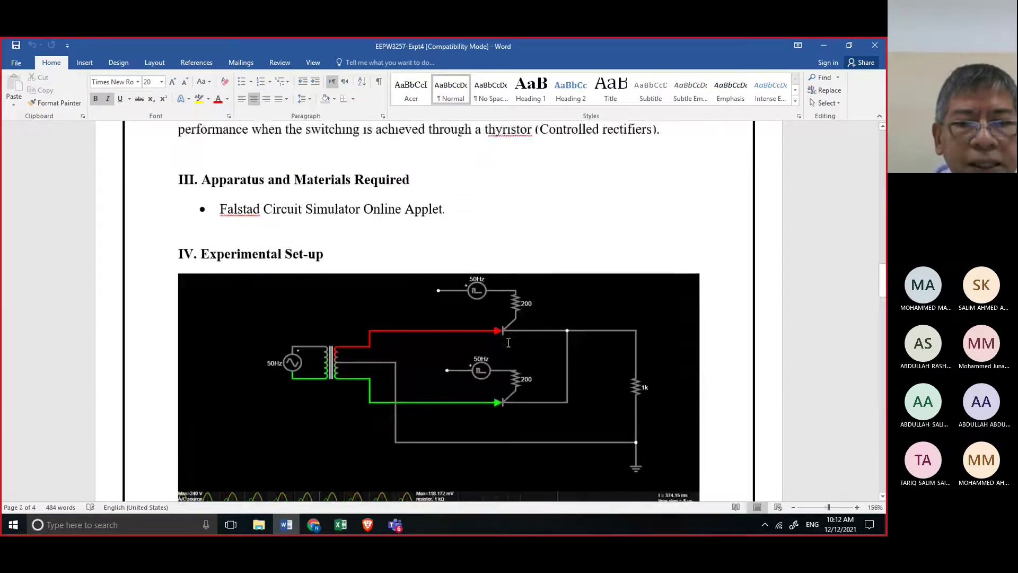
{"action": "scroll", "coordinate": [506, 344], "scroll_direction": "down", "scroll_amount": 2}
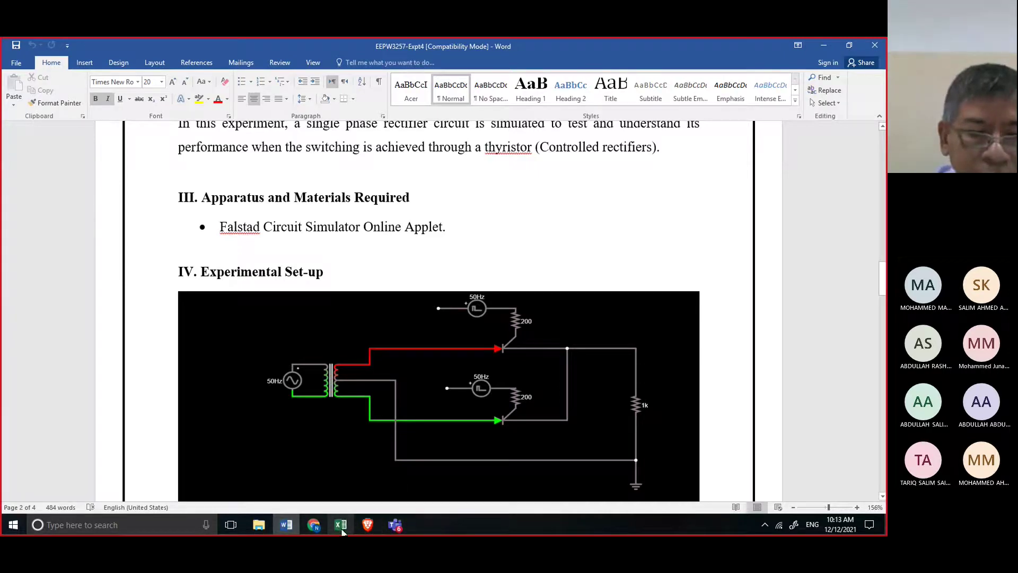
{"action": "mouse_move", "coordinate": [346, 530]}
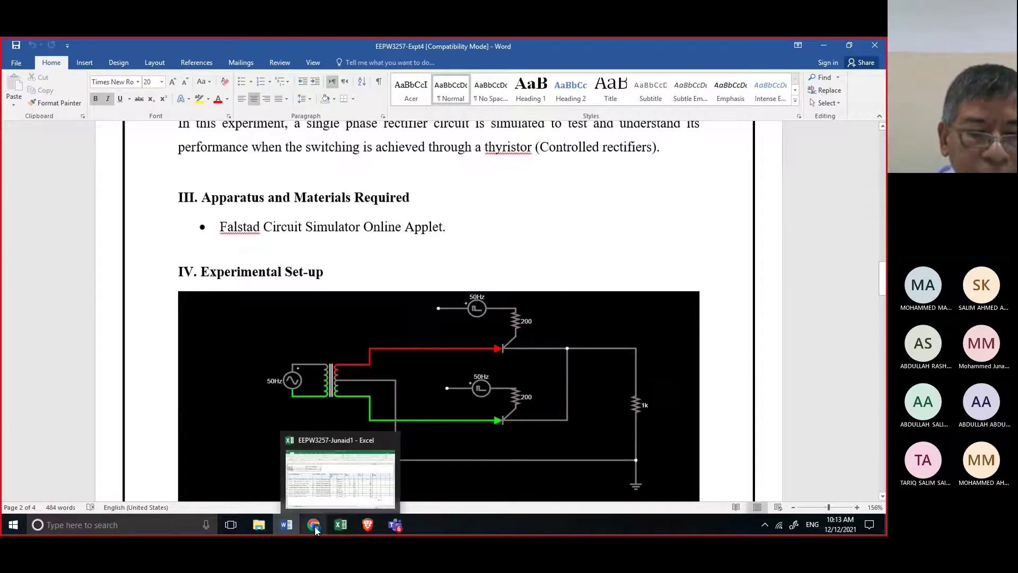
{"action": "left_click", "coordinate": [313, 524]}
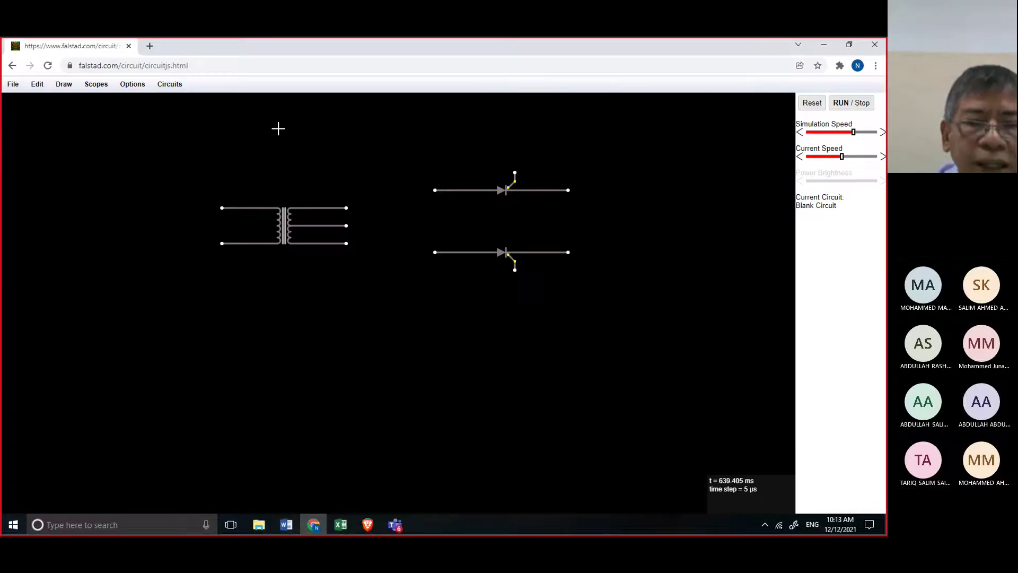
Step: Add a vertical resistor to each SCR gate, one above the upper SCR and one below the lower SCR
{"action": "left_click", "coordinate": [66, 86]}
{"action": "left_click", "coordinate": [80, 111]}
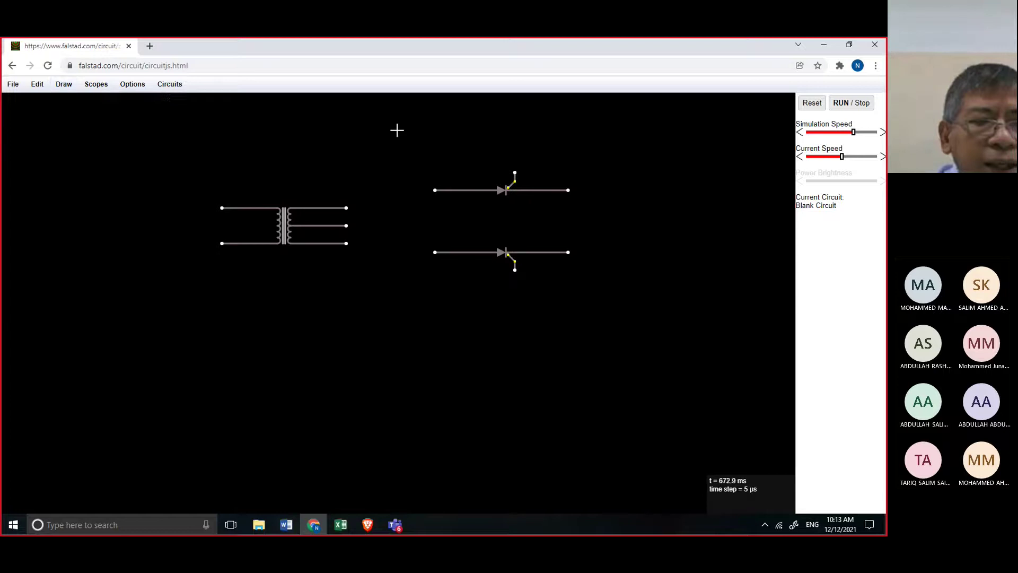
{"action": "left_click_drag", "start_coordinate": [512, 139], "coordinate": [515, 172]}
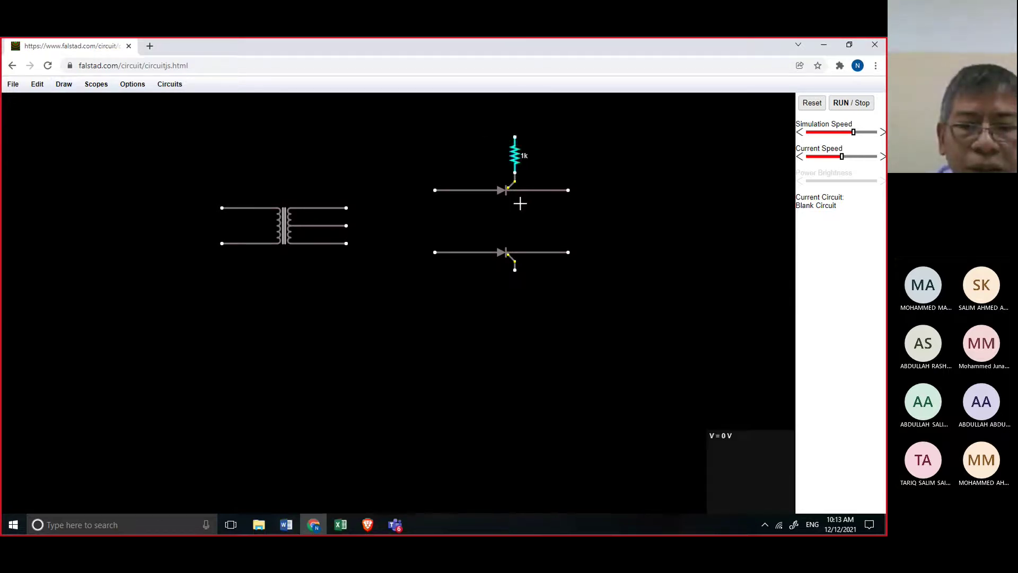
{"action": "left_click_drag", "start_coordinate": [515, 272], "coordinate": [515, 312]}
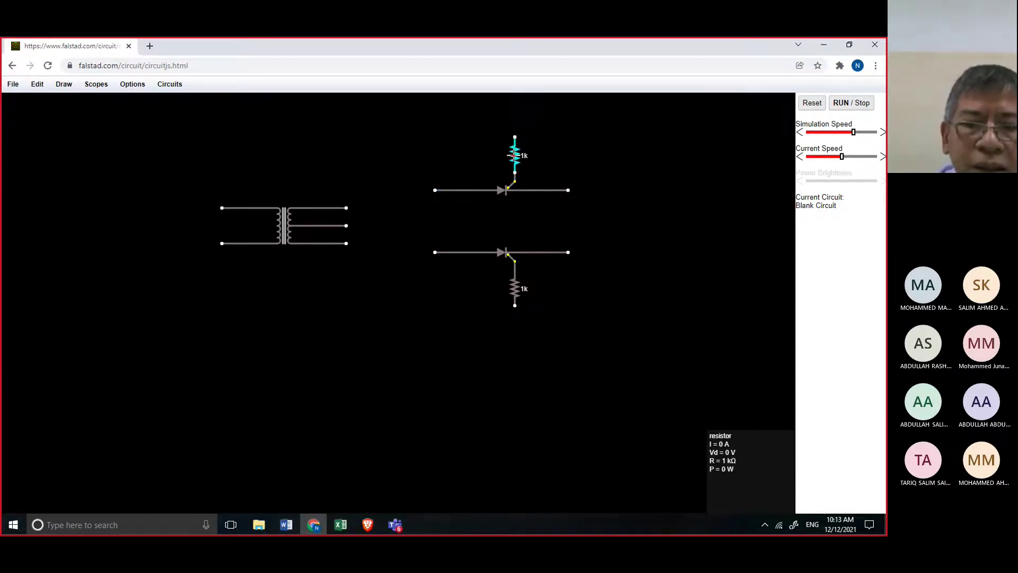
Step: Set the resistance of the upper SCR's gate resistor to 200 ohms
{"action": "right_click", "coordinate": [513, 155]}
{"action": "left_click", "coordinate": [528, 165]}
{"action": "left_click", "coordinate": [420, 291]}
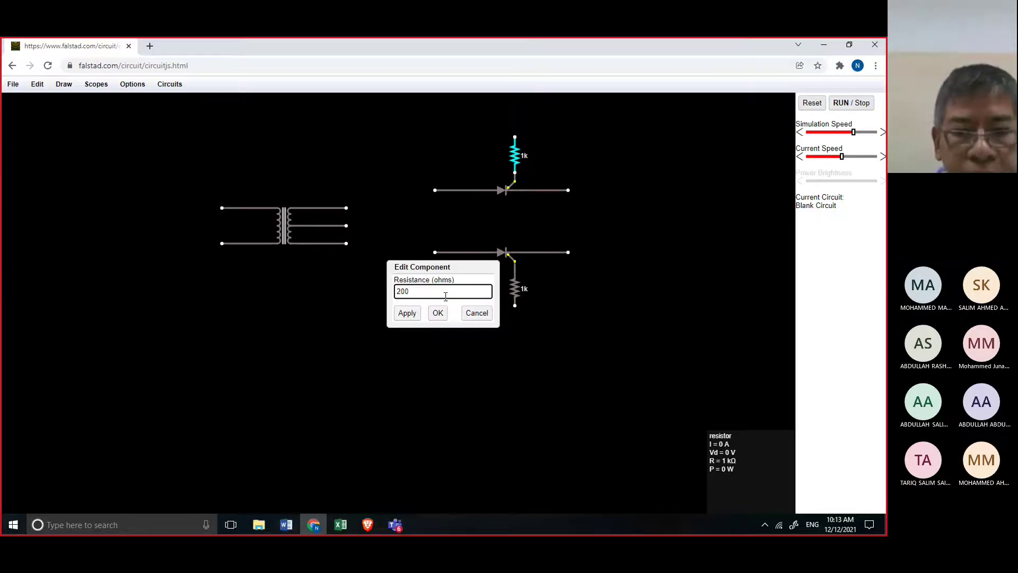
{"action": "left_click", "coordinate": [438, 313]}
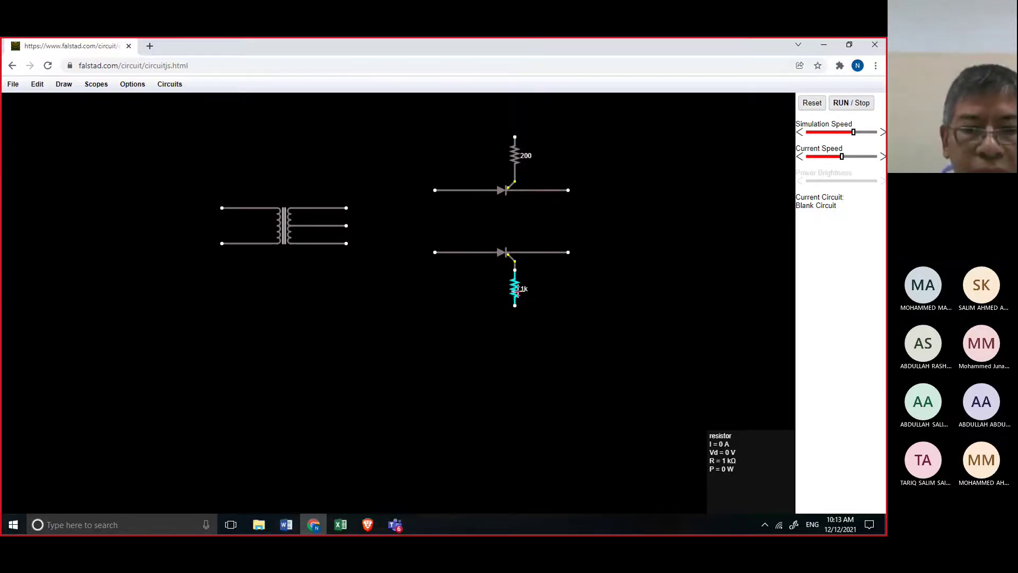
Step: Set the resistance of the lower SCR's gate resistor to 200 ohms
{"action": "right_click", "coordinate": [513, 290]}
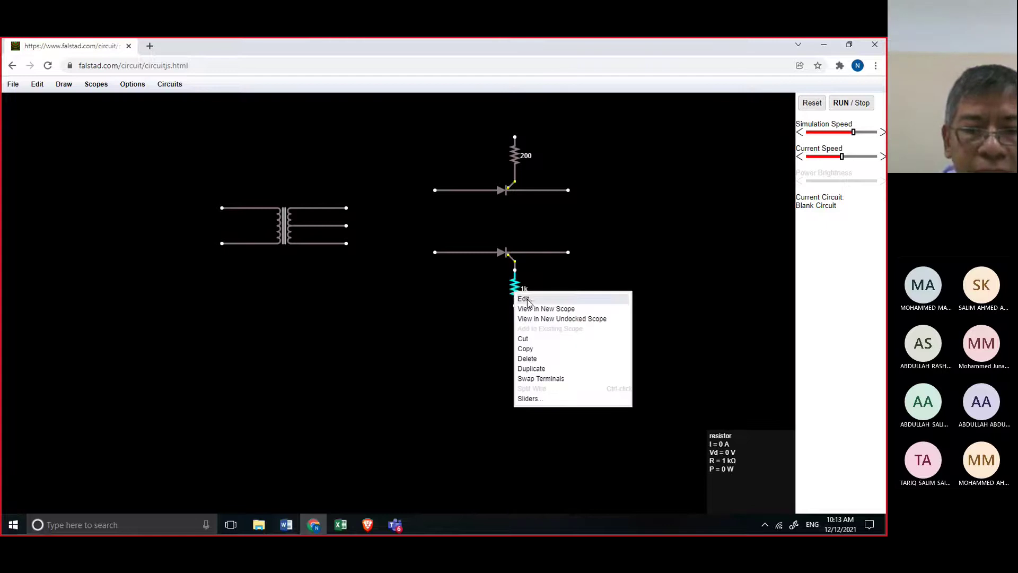
{"action": "left_click", "coordinate": [525, 298]}
{"action": "left_click", "coordinate": [424, 292]}
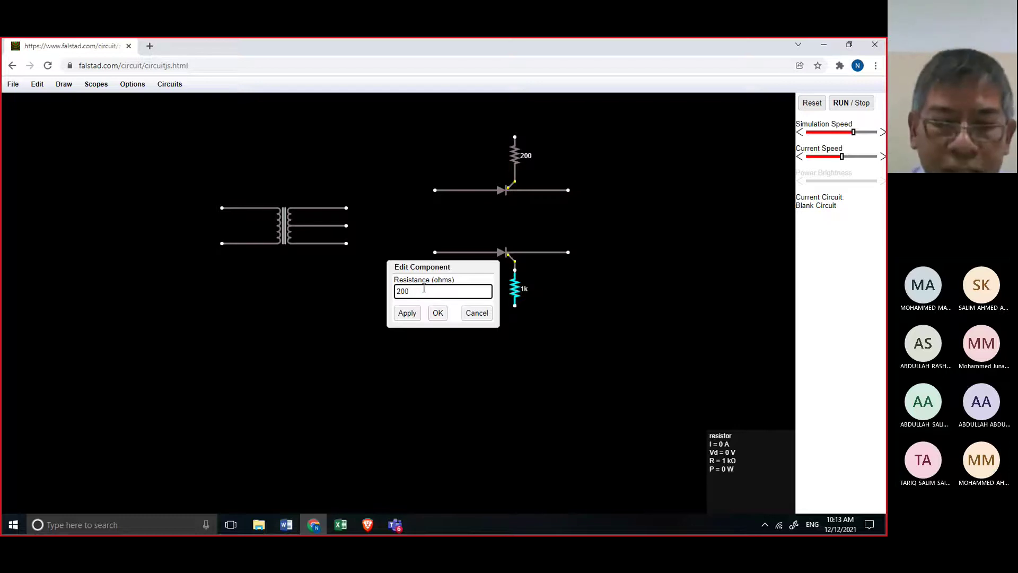
{"action": "left_click", "coordinate": [440, 313]}
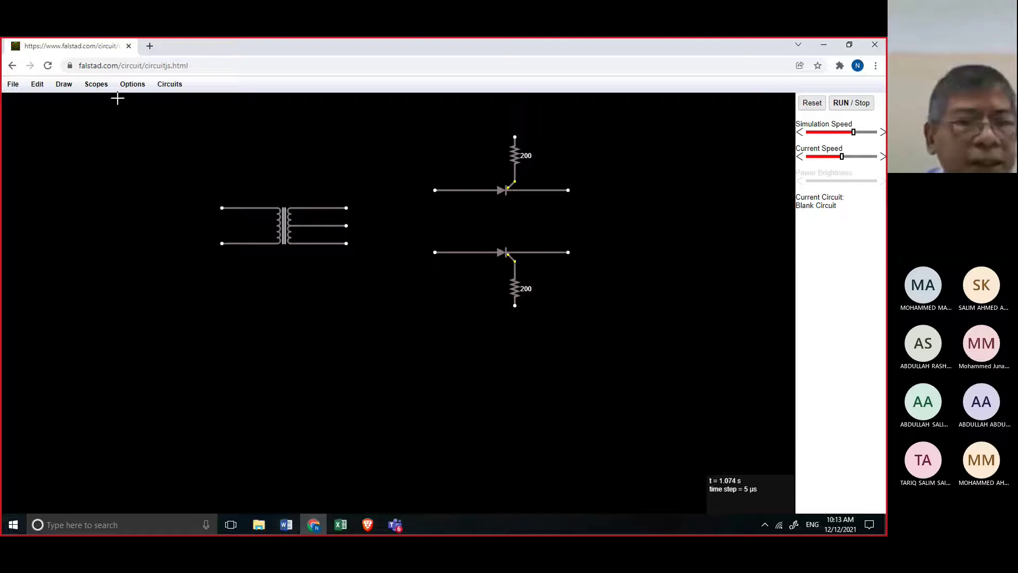
Step: Wire the transformer's upper secondary terminal to the upper SCR's anode and its lower secondary terminal to the lower SCR's anode
{"action": "left_click", "coordinate": [64, 85]}
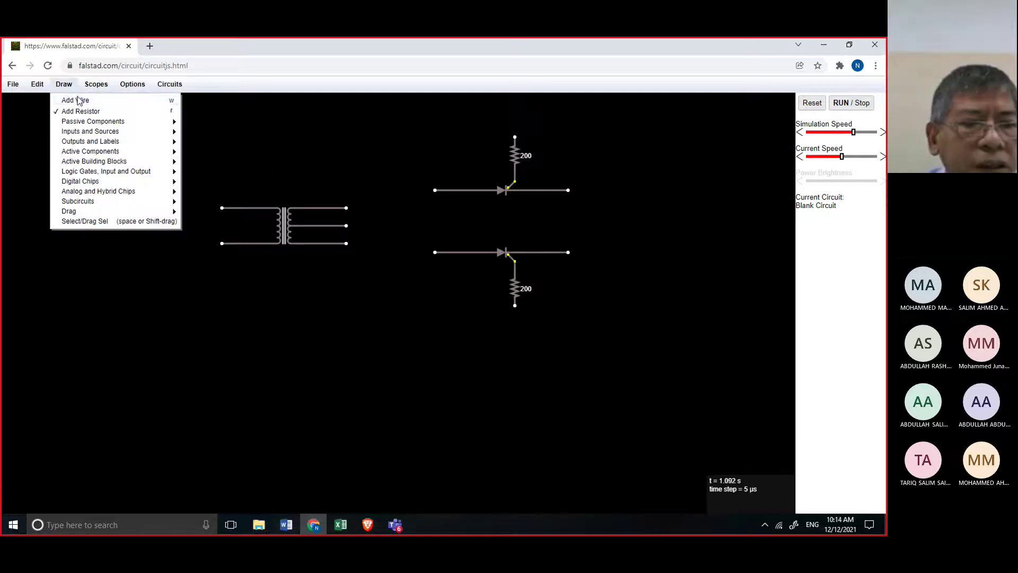
{"action": "left_click", "coordinate": [78, 100]}
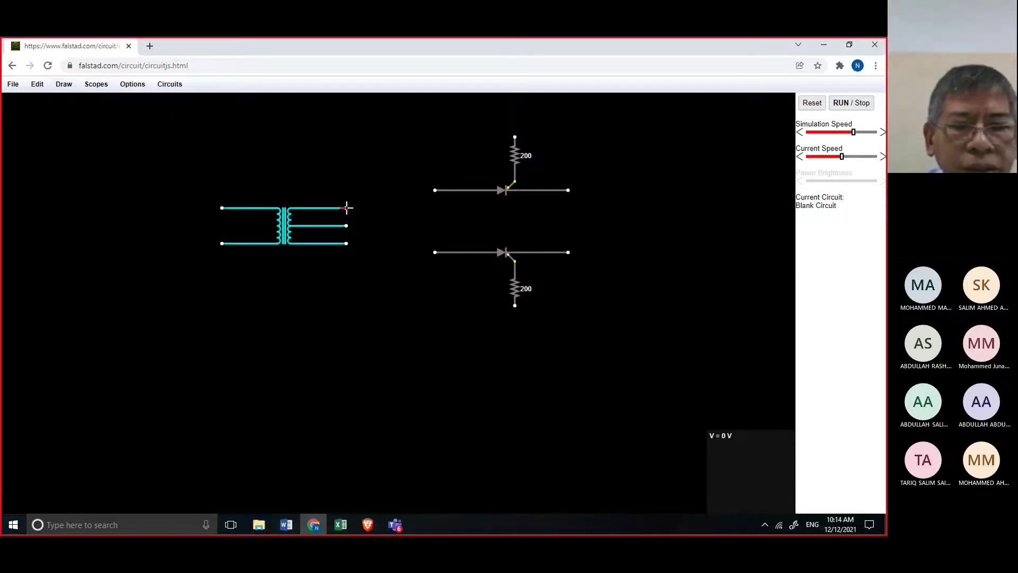
{"action": "mouse_move", "coordinate": [347, 207]}
{"action": "left_mouse_down"}
{"action": "mouse_move", "coordinate": [344, 186]}
{"action": "mouse_move", "coordinate": [436, 191]}
{"action": "left_mouse_up"}
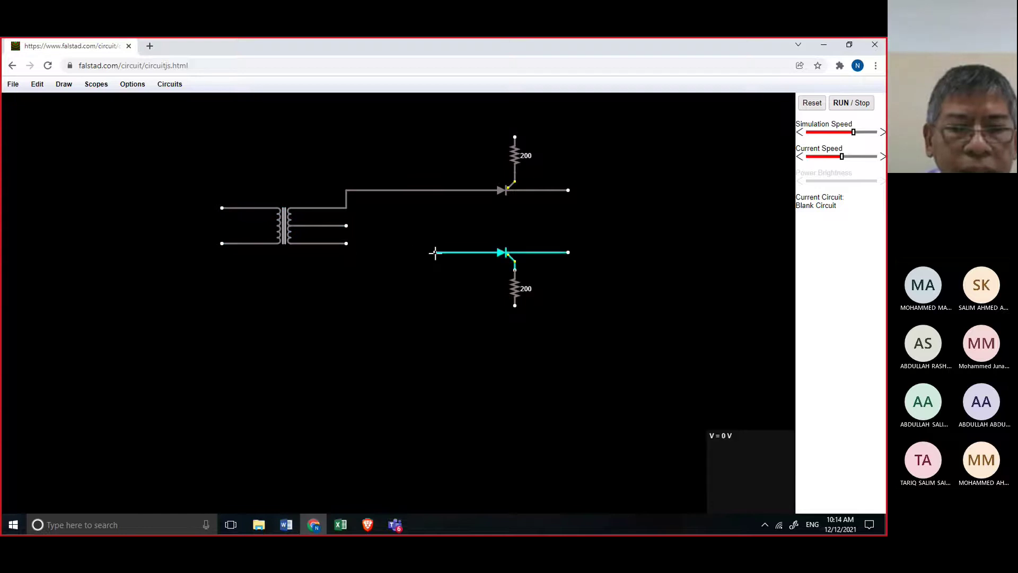
{"action": "left_click_drag", "start_coordinate": [434, 253], "coordinate": [346, 244]}
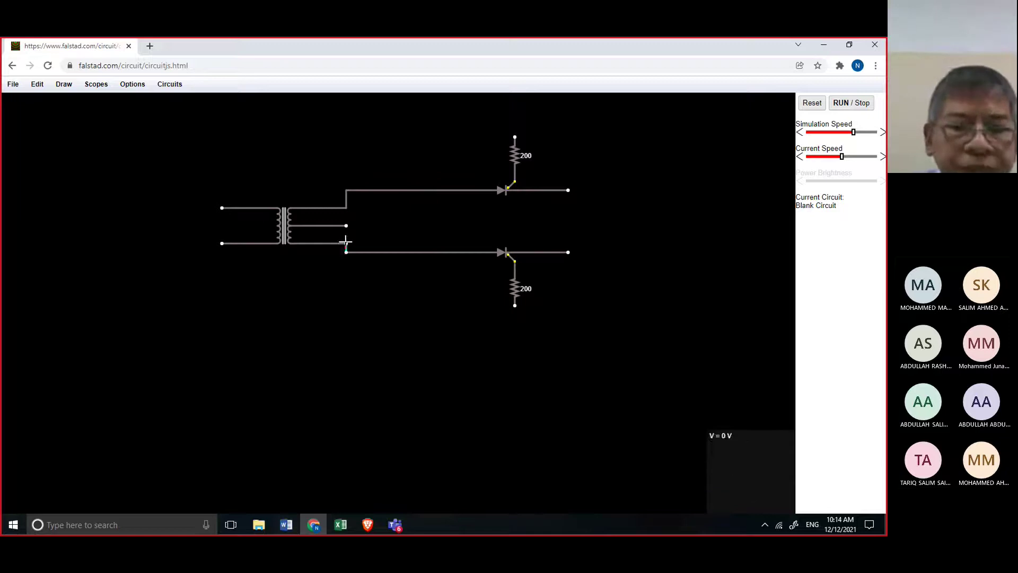
Step: Run a wire from the transformer's center tap rightward and down past the lower gate resistor, and join the two SCR cathodes with a vertical wire
{"action": "left_click_drag", "start_coordinate": [346, 226], "coordinate": [373, 227]}
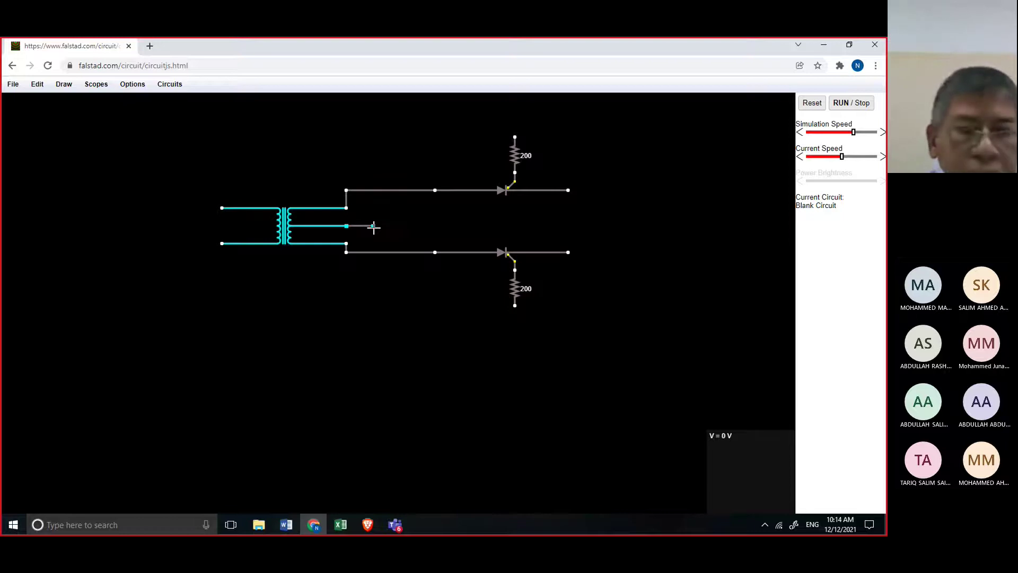
{"action": "left_click_drag", "start_coordinate": [375, 227], "coordinate": [373, 342]}
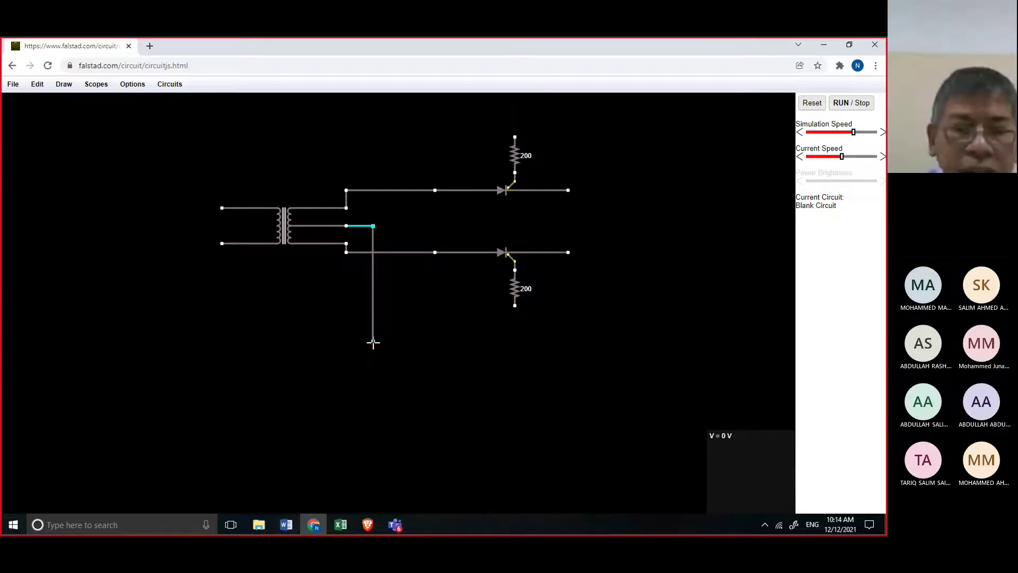
{"action": "left_click_drag", "start_coordinate": [373, 342], "coordinate": [373, 341]}
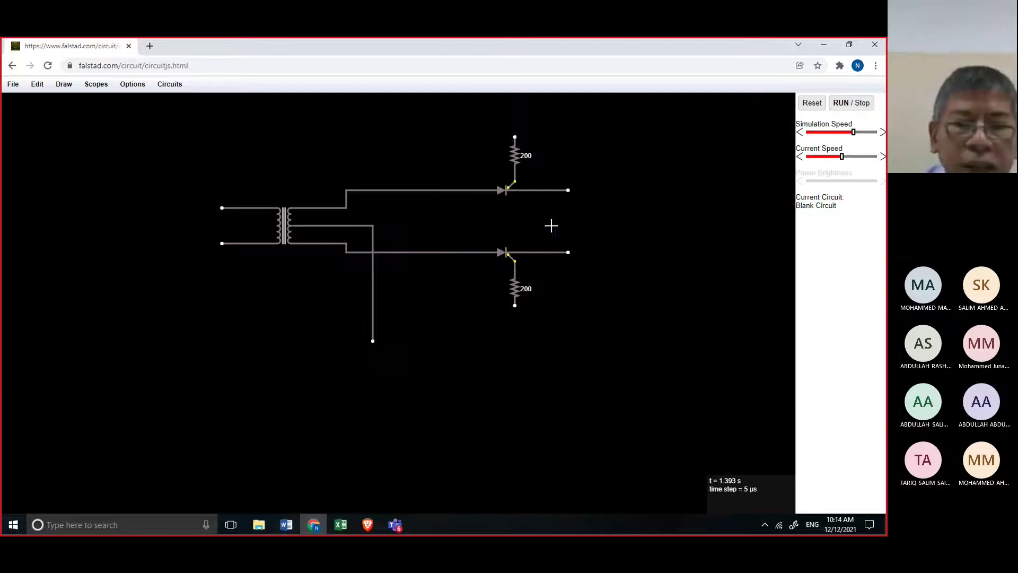
{"action": "left_click_drag", "start_coordinate": [567, 190], "coordinate": [567, 251]}
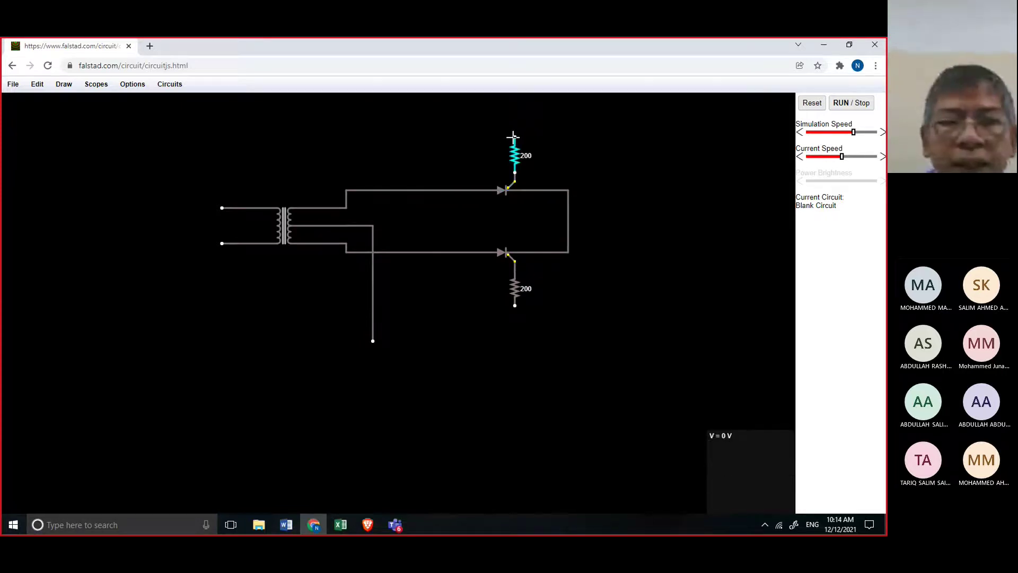
Step: Add a horizontal two-terminal A/C voltage source extending left from the free end of each SCR gate resistor
{"action": "left_click", "coordinate": [61, 85]}
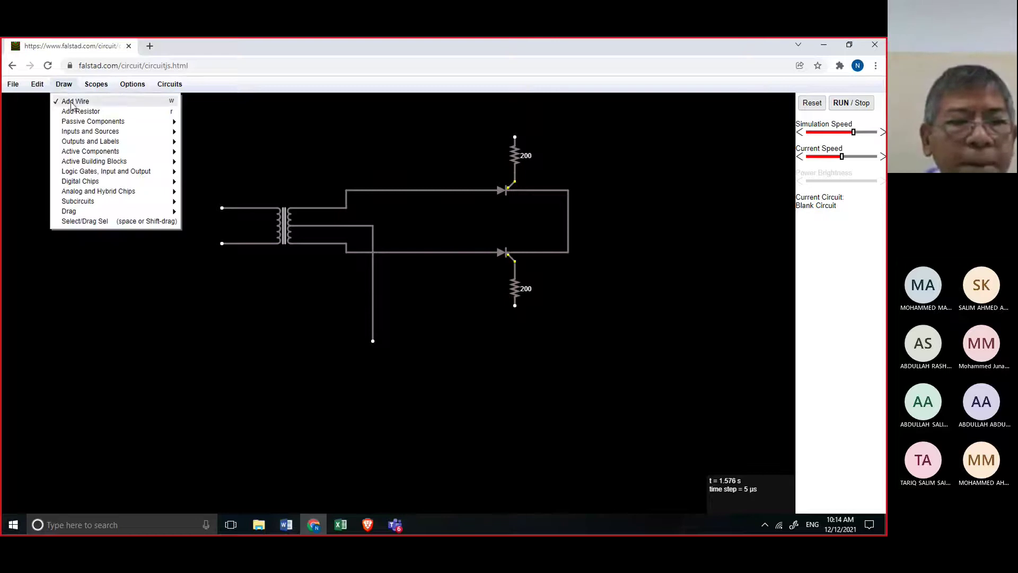
{"action": "mouse_move", "coordinate": [79, 133]}
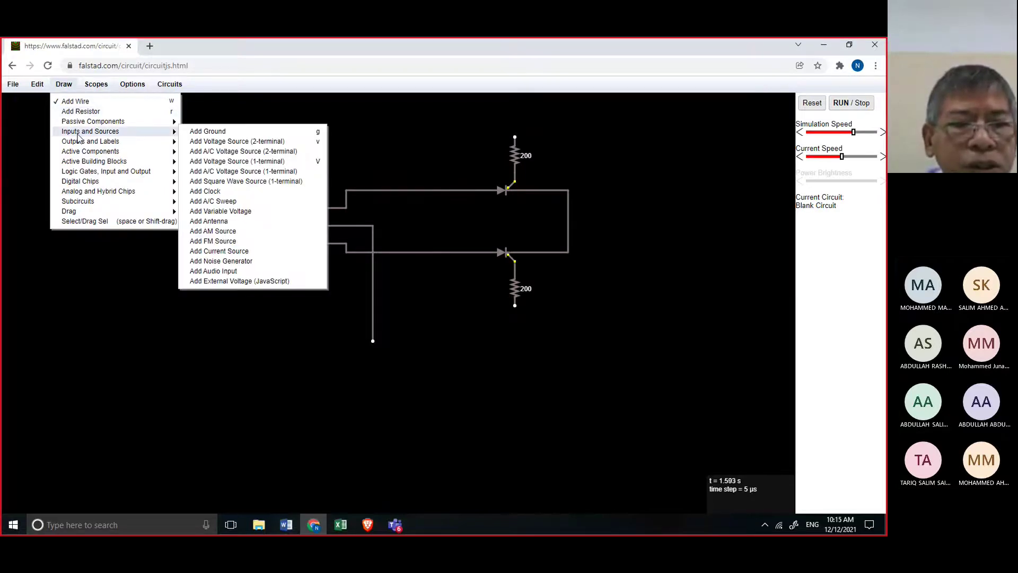
{"action": "left_click", "coordinate": [220, 152]}
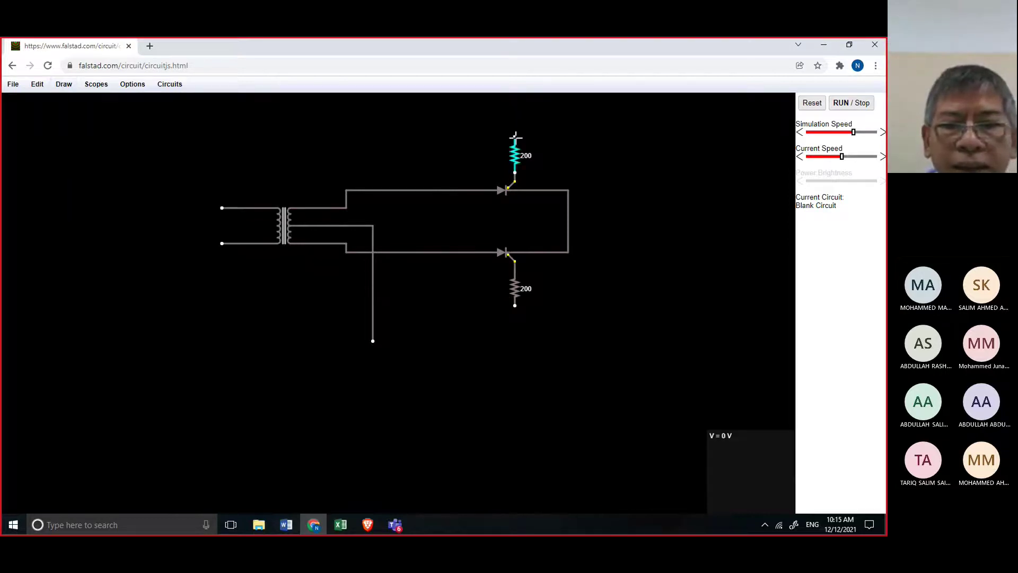
{"action": "left_click_drag", "start_coordinate": [514, 137], "coordinate": [408, 137]}
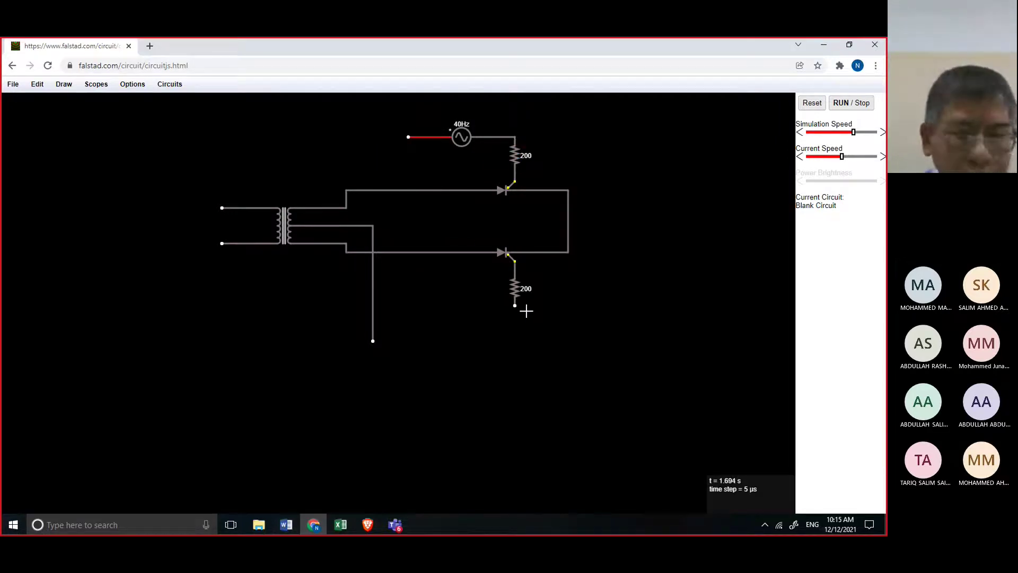
{"action": "left_click_drag", "start_coordinate": [513, 308], "coordinate": [435, 306]}
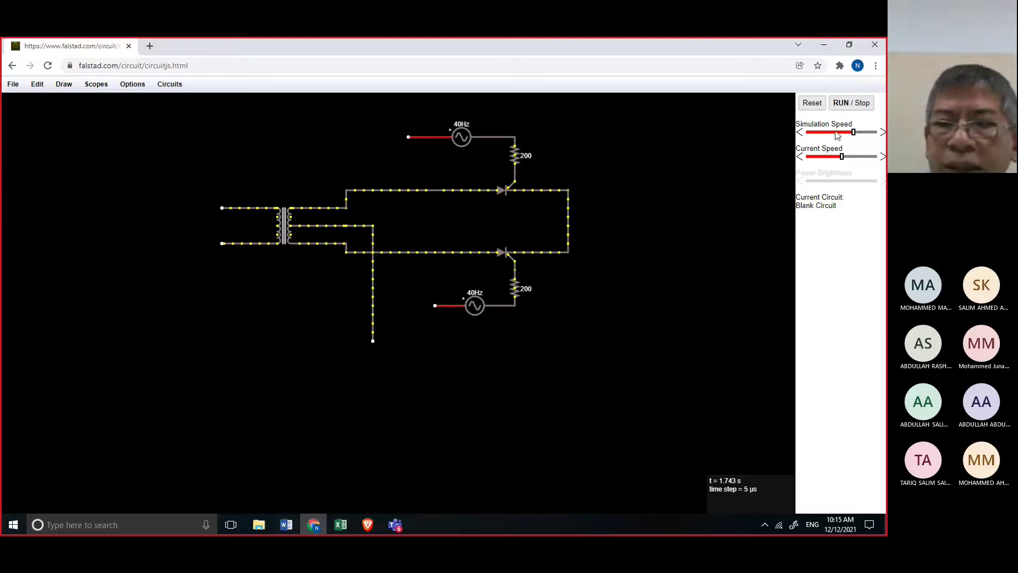
Step: Stop the simulation and change the waveform of the upper SCR's gate source to Pulse
{"action": "left_click", "coordinate": [846, 103]}
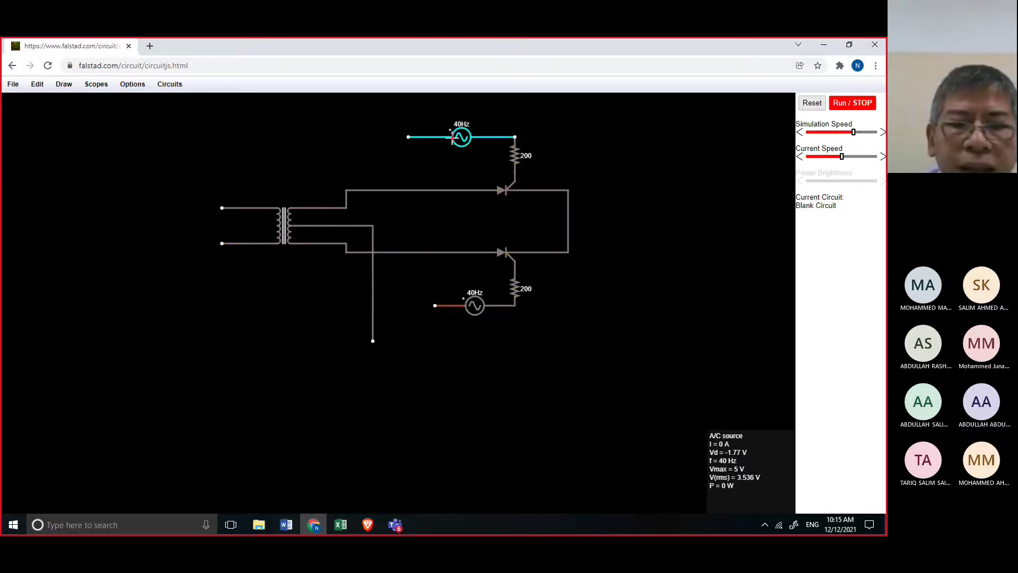
{"action": "right_click", "coordinate": [452, 139]}
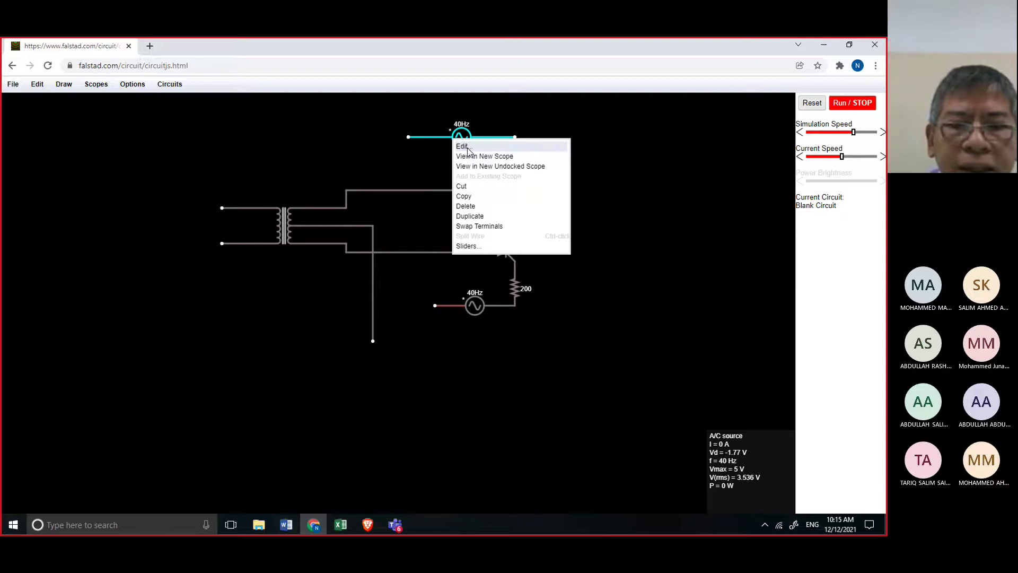
{"action": "left_click", "coordinate": [462, 147]}
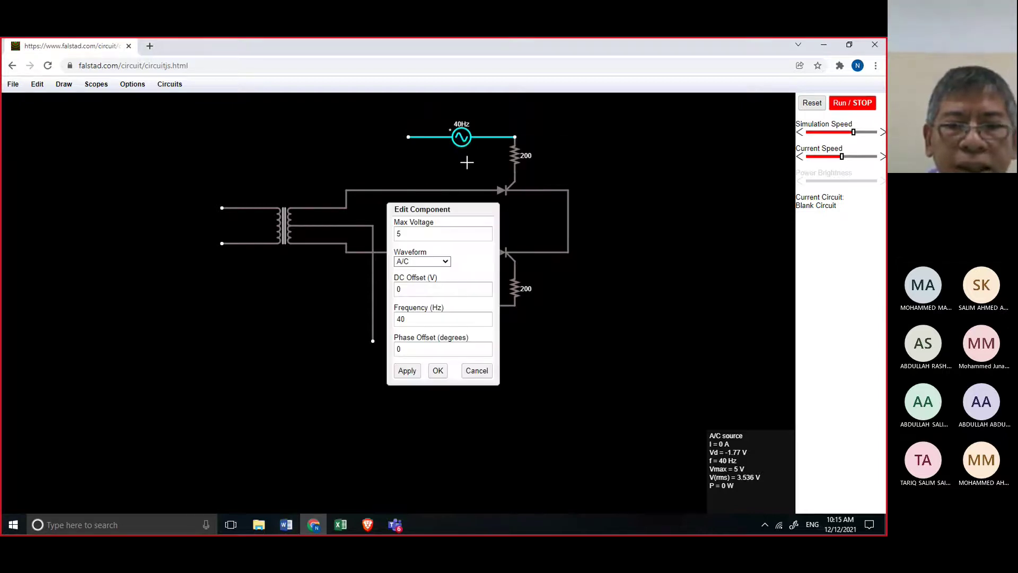
{"action": "left_click", "coordinate": [446, 262]}
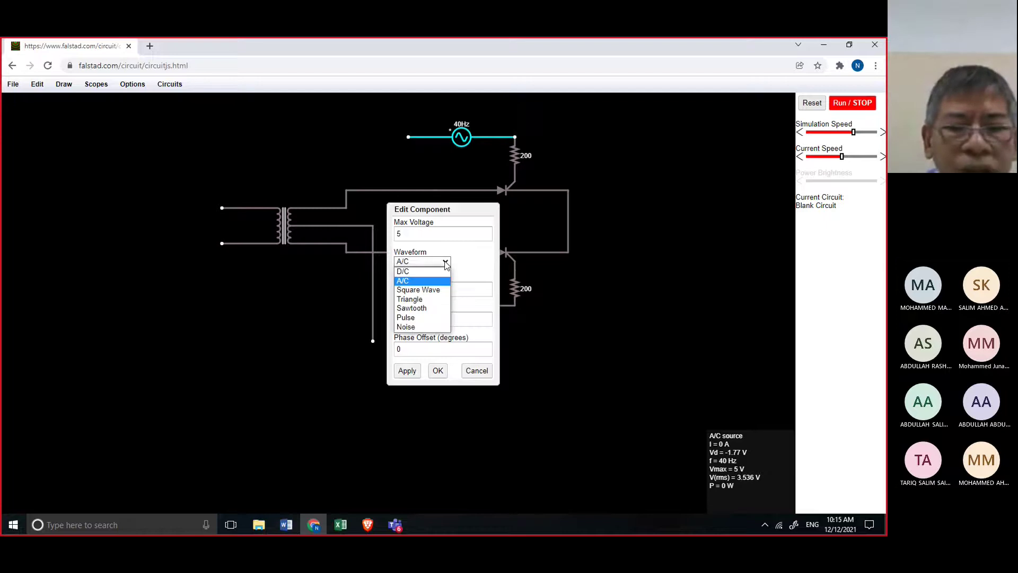
{"action": "left_click", "coordinate": [407, 317]}
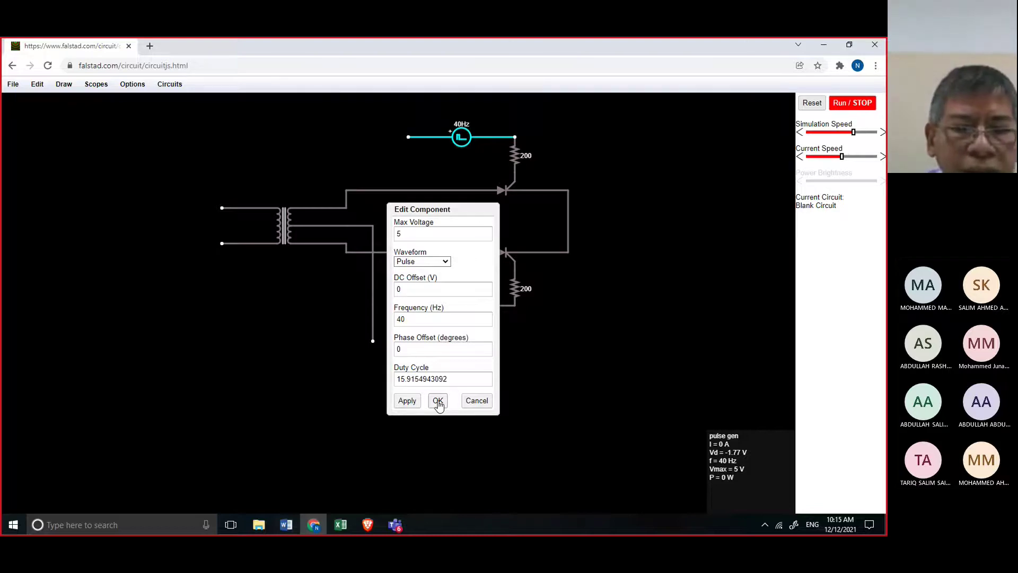
Step: Set the upper gate source's frequency to 50 Hz and its phase offset to 83.34 degrees
{"action": "left_click", "coordinate": [413, 319]}
{"action": "key", "text": "BackSpace"}
{"action": "key", "text": "BackSpace"}
{"action": "type", "text": "50"}
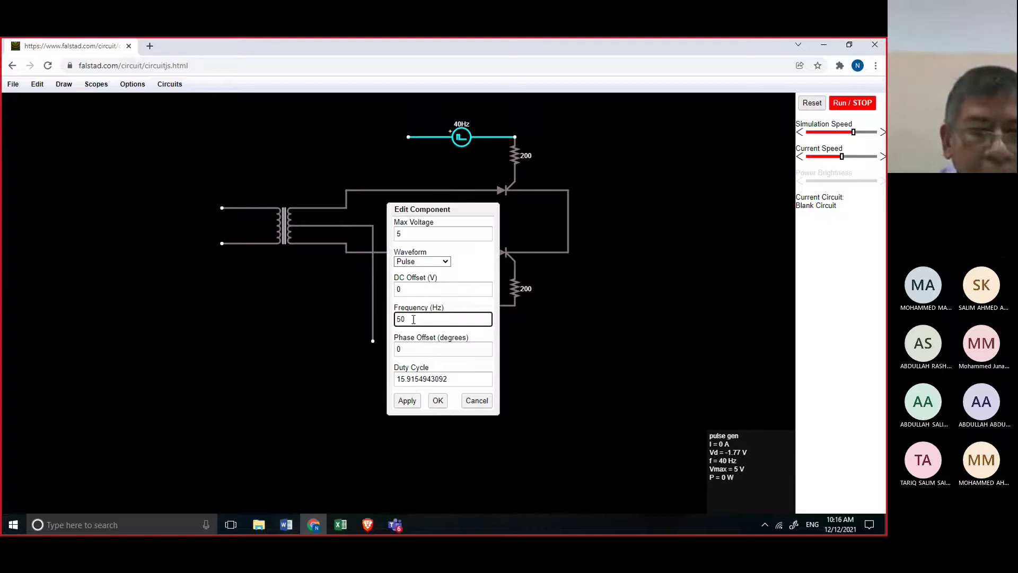
{"action": "left_click", "coordinate": [422, 349]}
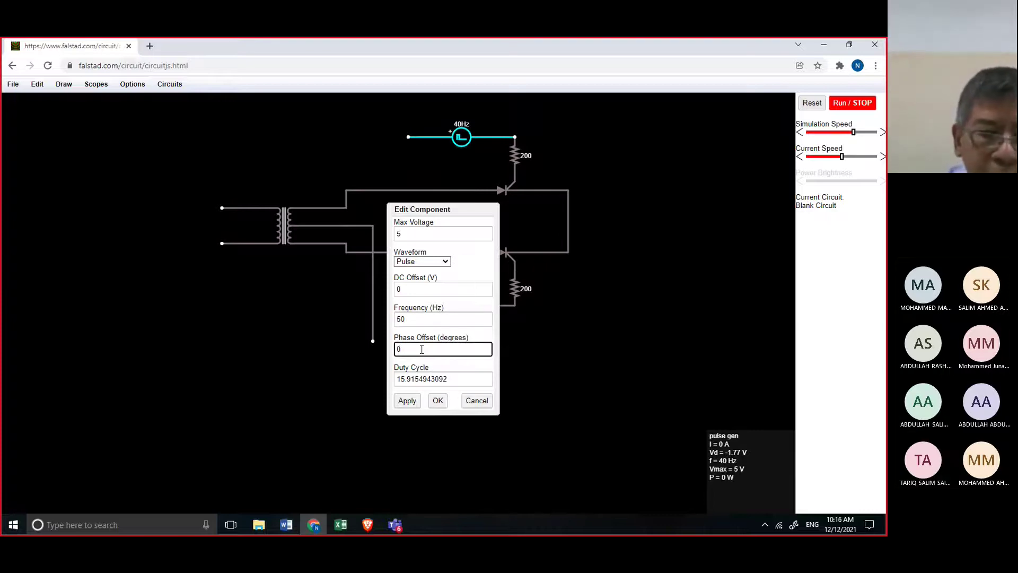
{"action": "type", "text": "8"}
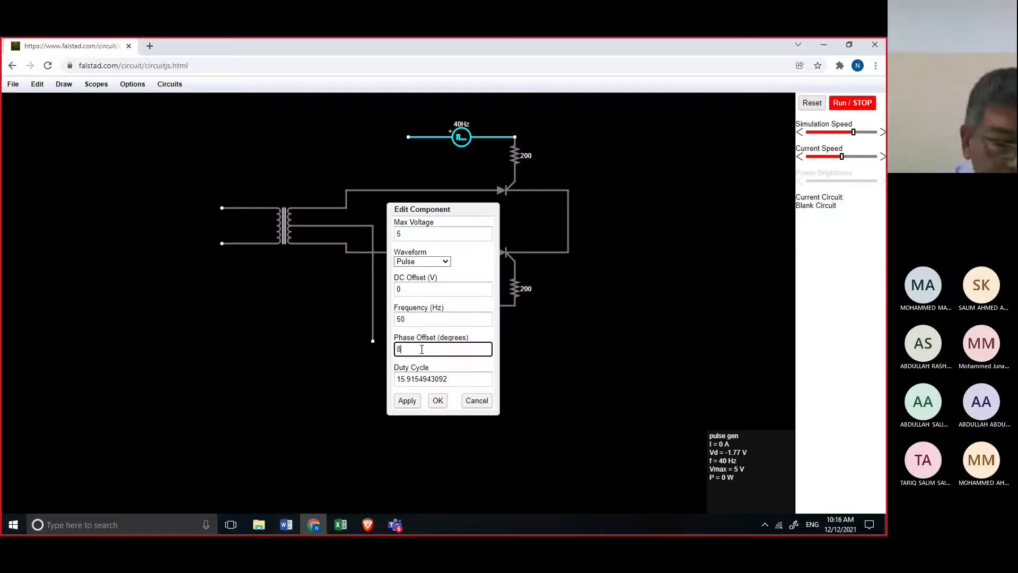
{"action": "type", "text": "3.34"}
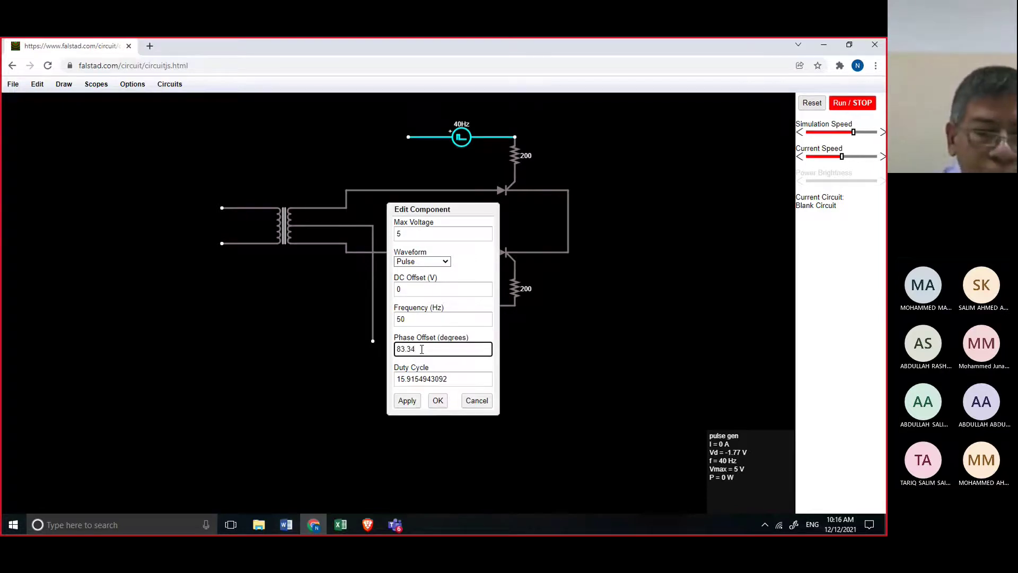
Step: Set the upper gate source's duty cycle to 1 and accept its settings
{"action": "left_click", "coordinate": [449, 379]}
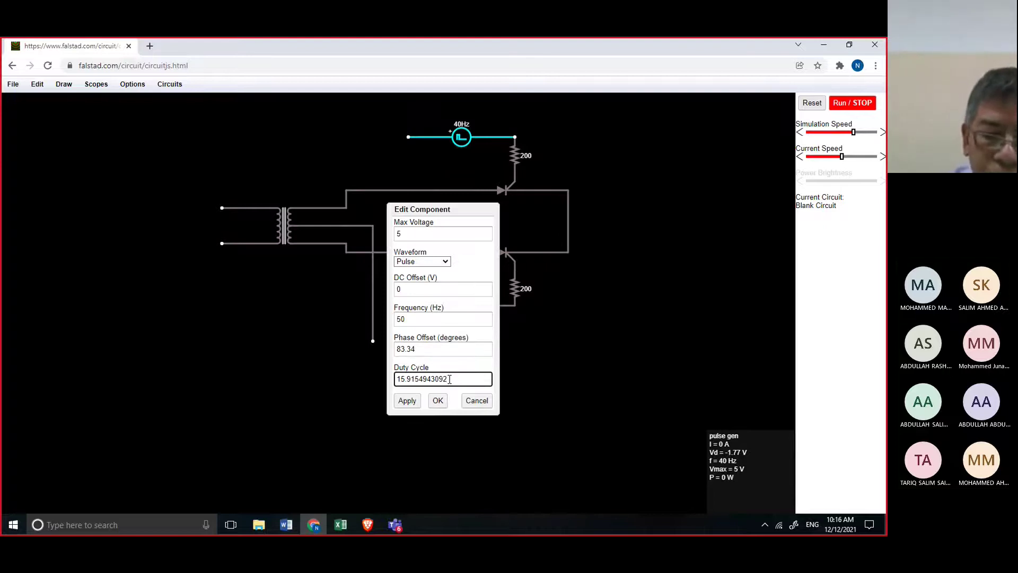
{"action": "key", "text": "BackSpace"}
{"action": "key", "text": "BackSpace"}
{"action": "key", "text": "BackSpace"}
{"action": "key", "text": "BackSpace"}
{"action": "key", "text": "BackSpace"}
{"action": "key", "text": "BackSpace"}
{"action": "key", "text": "BackSpace"}
{"action": "key", "text": "BackSpace"}
{"action": "key", "text": "BackSpace"}
{"action": "key", "text": "BackSpace"}
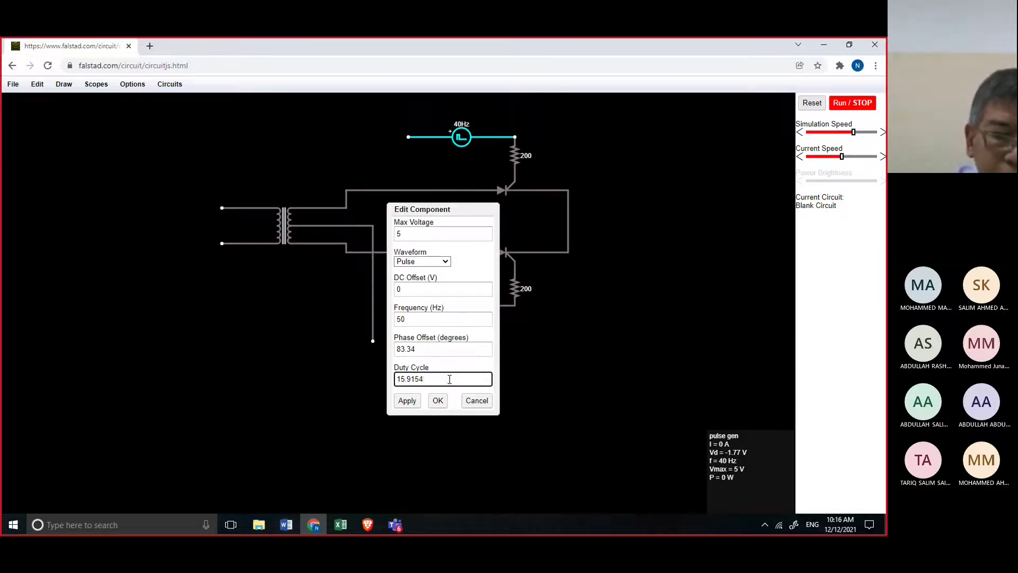
{"action": "key", "text": "BackSpace"}
{"action": "key", "text": "BackSpace"}
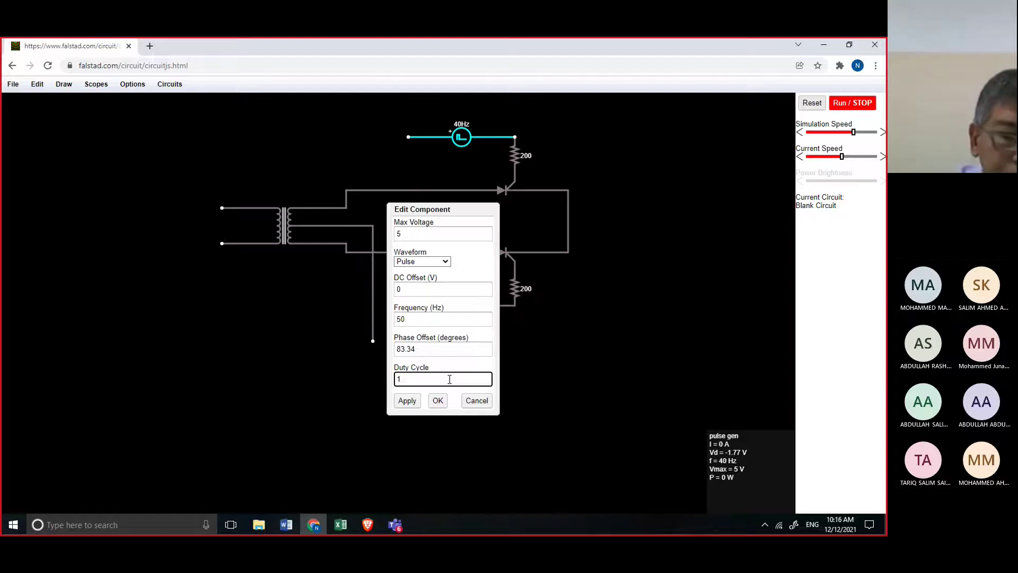
{"action": "key", "text": "BackSpace"}
{"action": "type", "text": "1"}
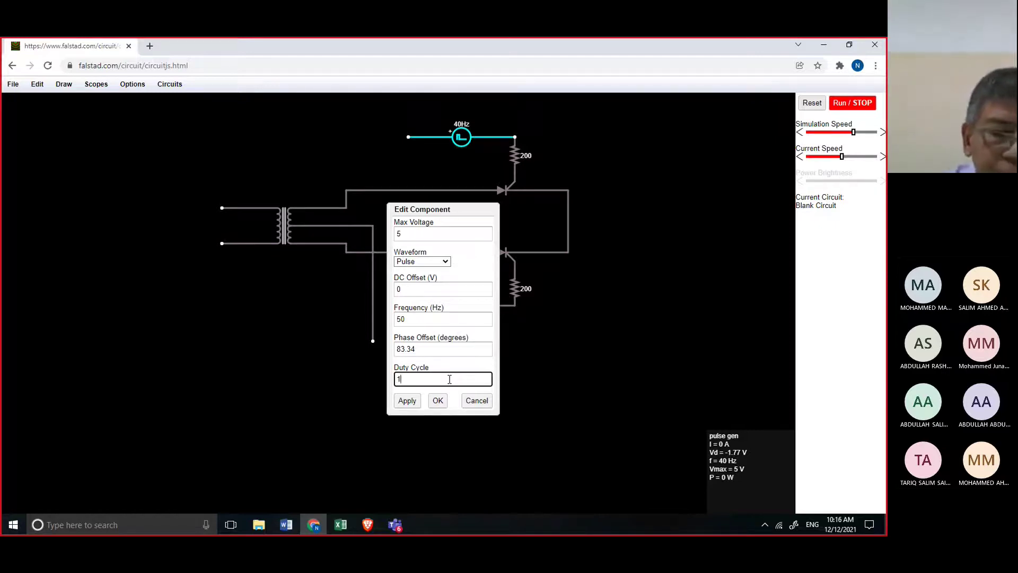
{"action": "left_click", "coordinate": [438, 400]}
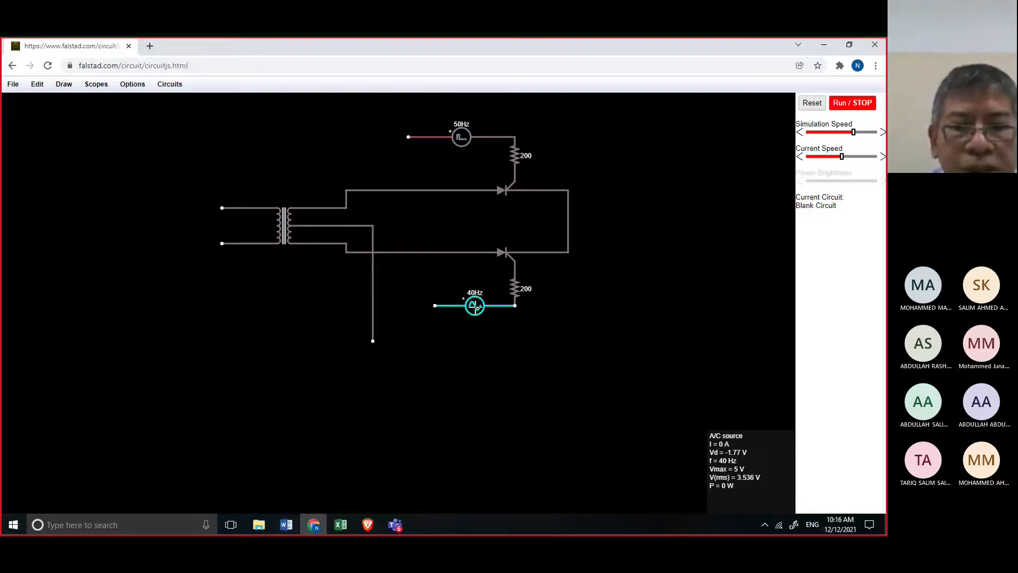
Step: Change the waveform of the lower SCR's gate source to Pulse
{"action": "right_click", "coordinate": [476, 306]}
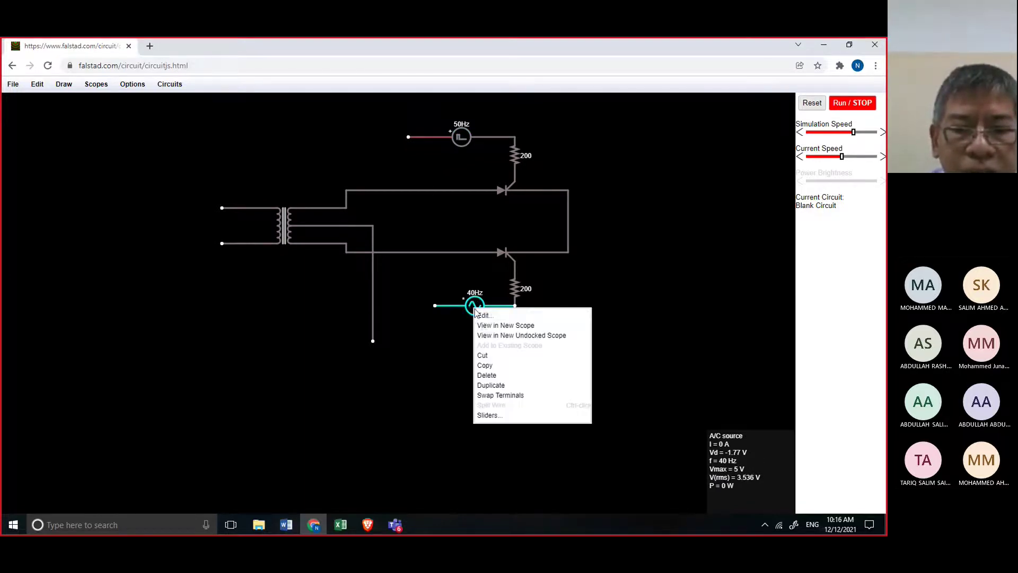
{"action": "left_click", "coordinate": [483, 317]}
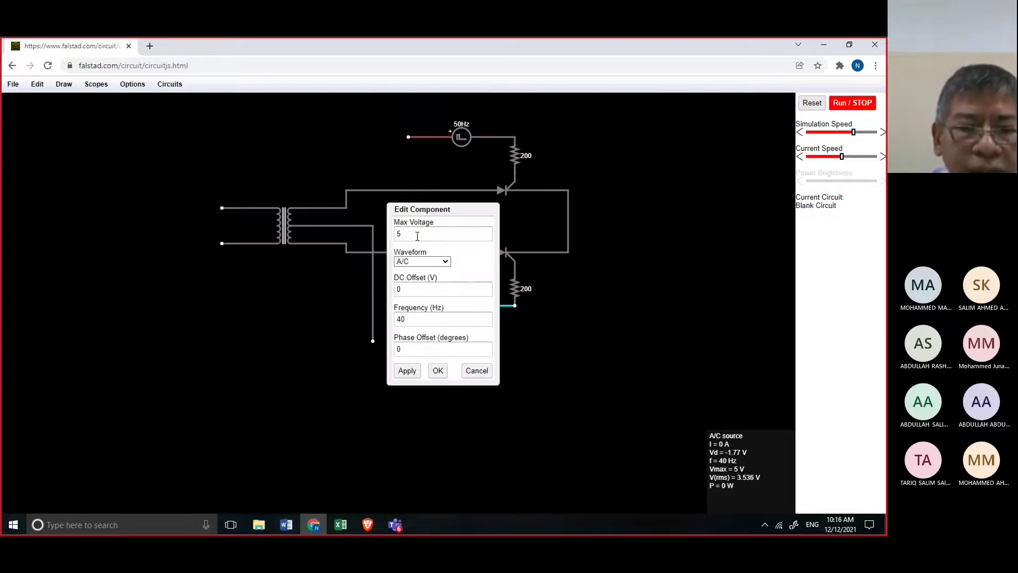
{"action": "left_click", "coordinate": [445, 261]}
{"action": "left_click", "coordinate": [414, 318]}
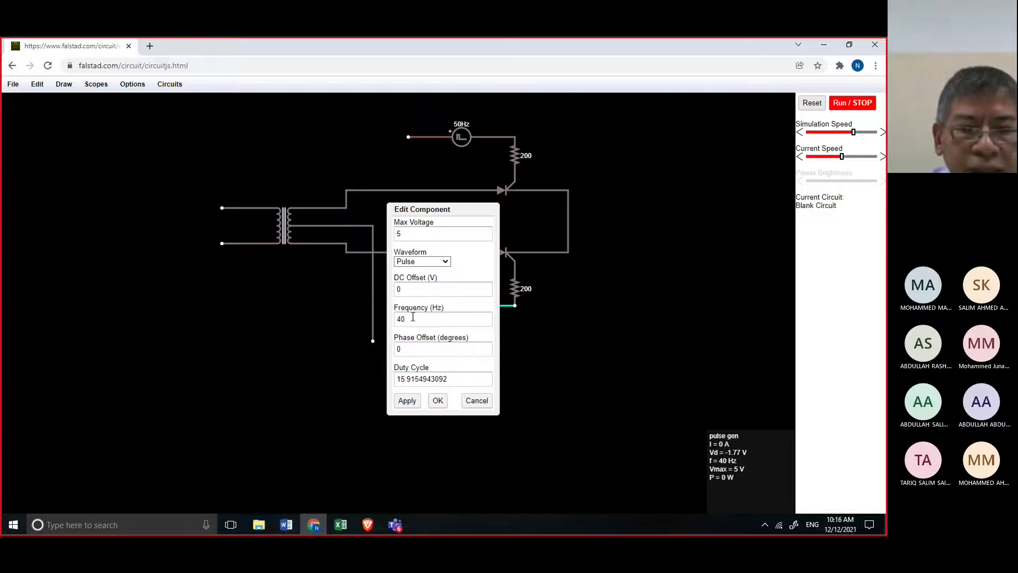
Step: Set the lower gate source's frequency to 50 Hz and its phase offset to 83.34 degrees
{"action": "left_click", "coordinate": [410, 320]}
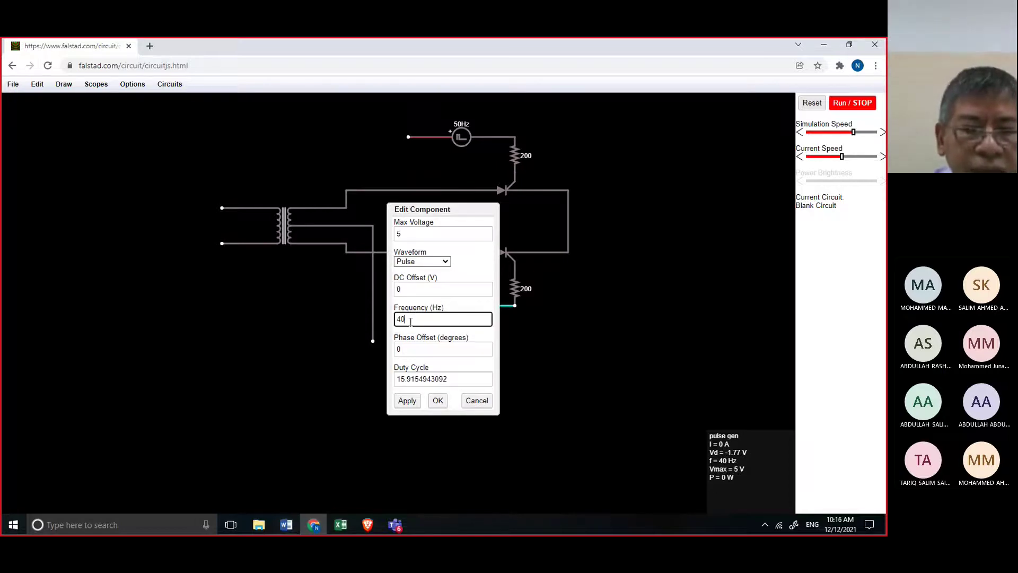
{"action": "key", "text": "BackSpace"}
{"action": "key", "text": "BackSpace"}
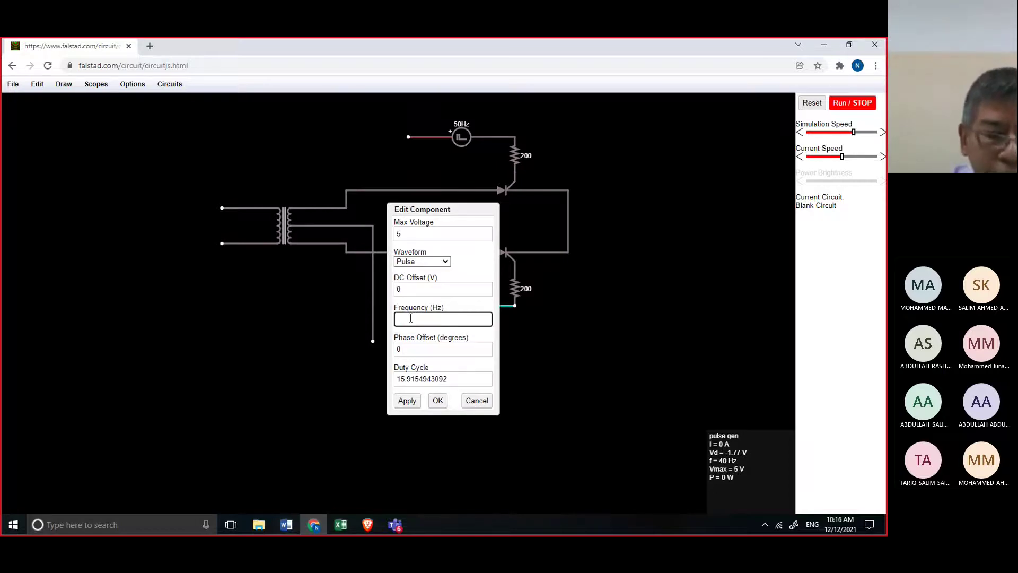
{"action": "type", "text": "50"}
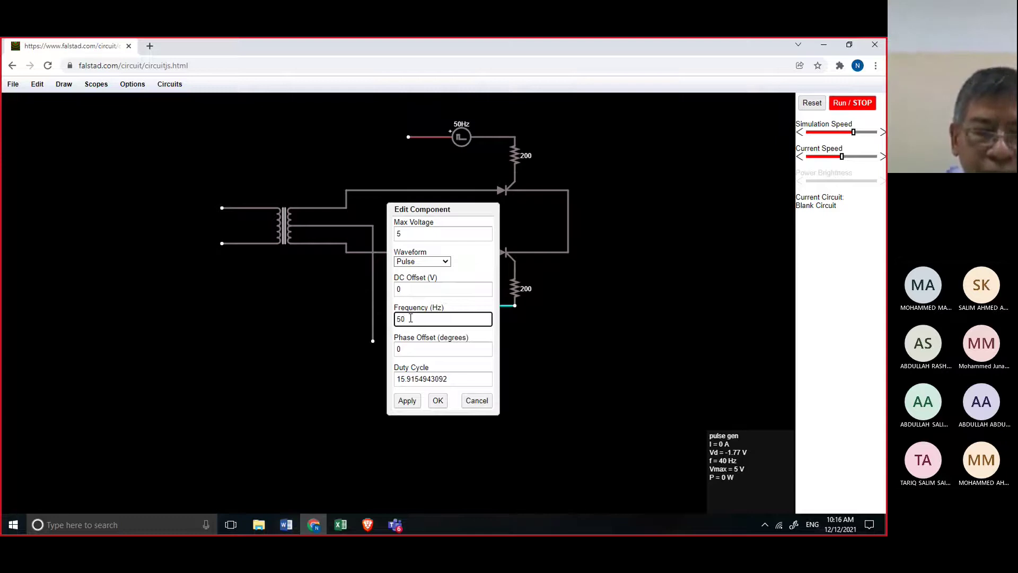
{"action": "left_click", "coordinate": [411, 349]}
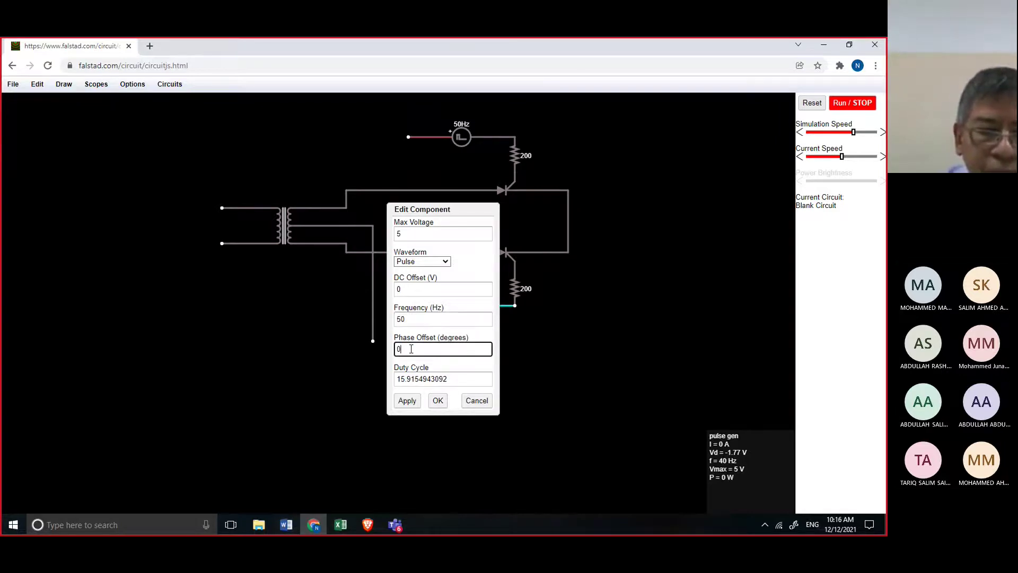
{"action": "key", "text": "BackSpace"}
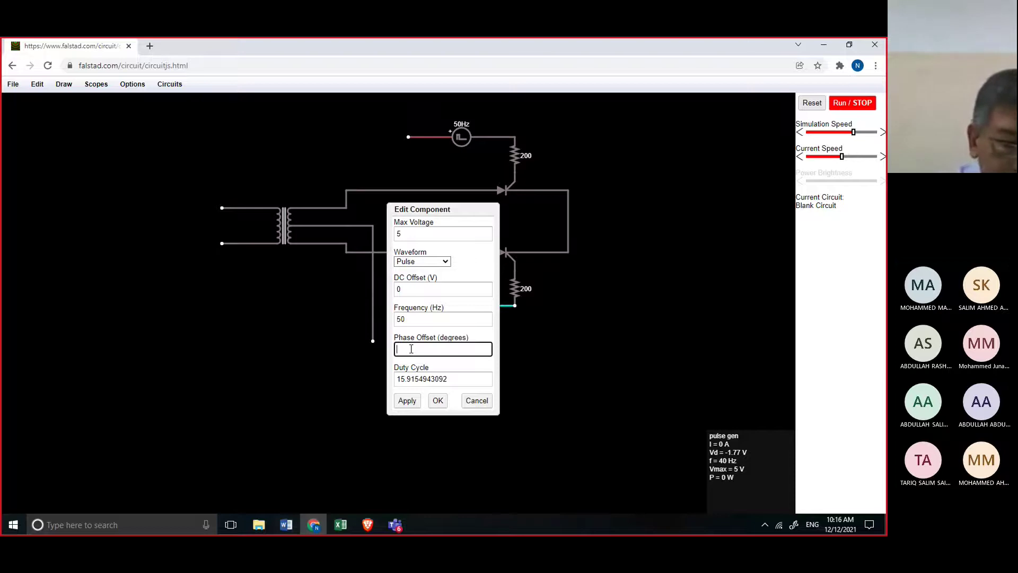
{"action": "type", "text": "83"}
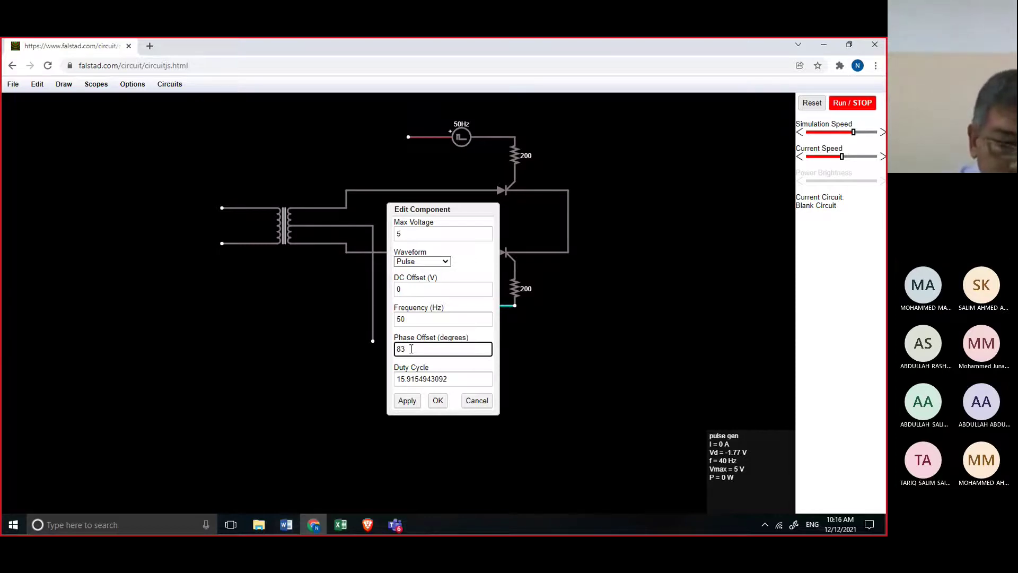
{"action": "type", "text": ".33"}
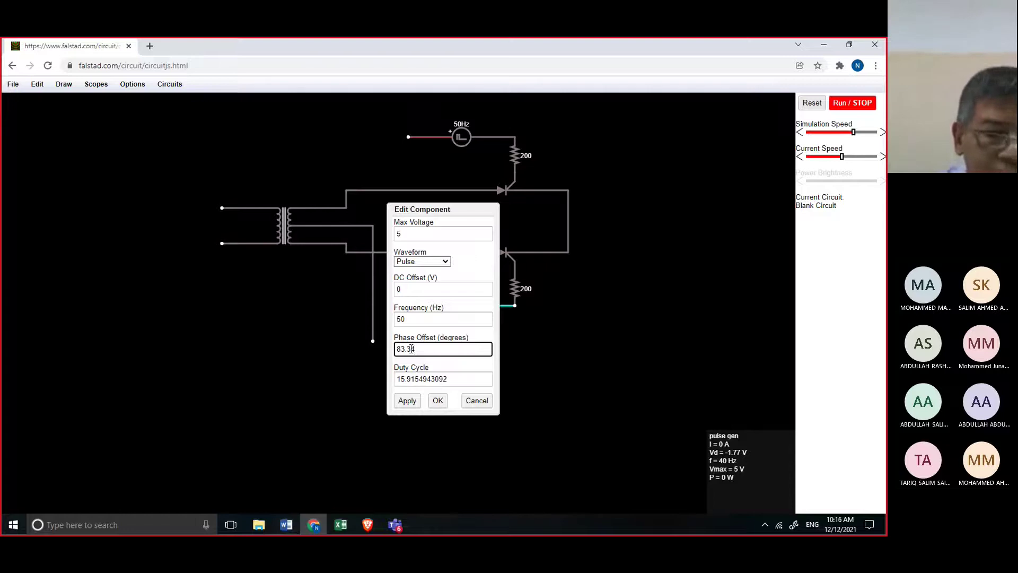
Step: Set the lower gate source's duty cycle to 1 and accept its settings
{"action": "left_click", "coordinate": [452, 379]}
{"action": "key", "text": "BackSpace"}
{"action": "key", "text": "BackSpace"}
{"action": "key", "text": "BackSpace"}
{"action": "key", "text": "BackSpace"}
{"action": "key", "text": "BackSpace"}
{"action": "key", "text": "BackSpace"}
{"action": "key", "text": "BackSpace"}
{"action": "key", "text": "BackSpace"}
{"action": "key", "text": "BackSpace"}
{"action": "key", "text": "BackSpace"}
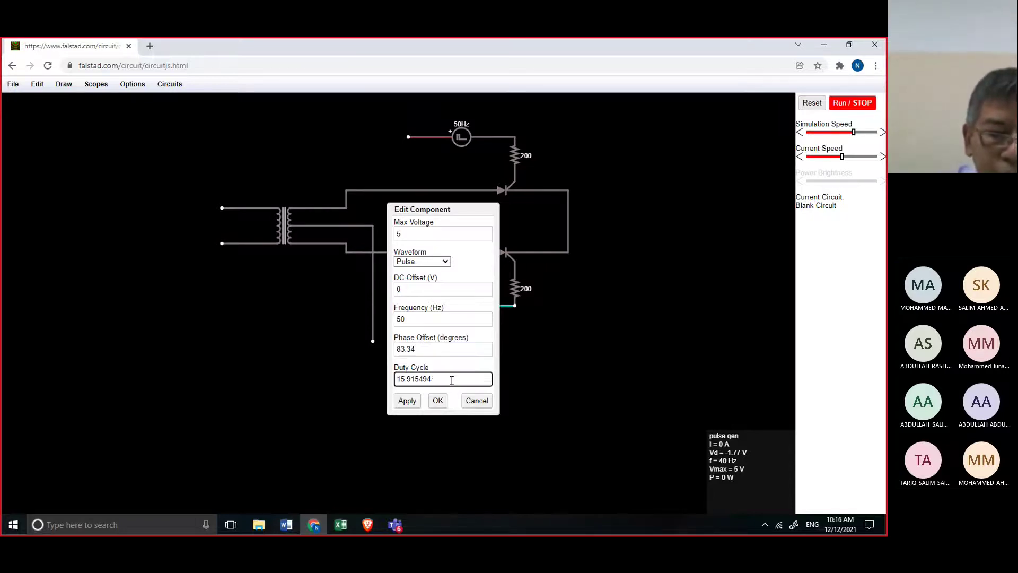
{"action": "key", "text": "BackSpace"}
{"action": "key", "text": "BackSpace"}
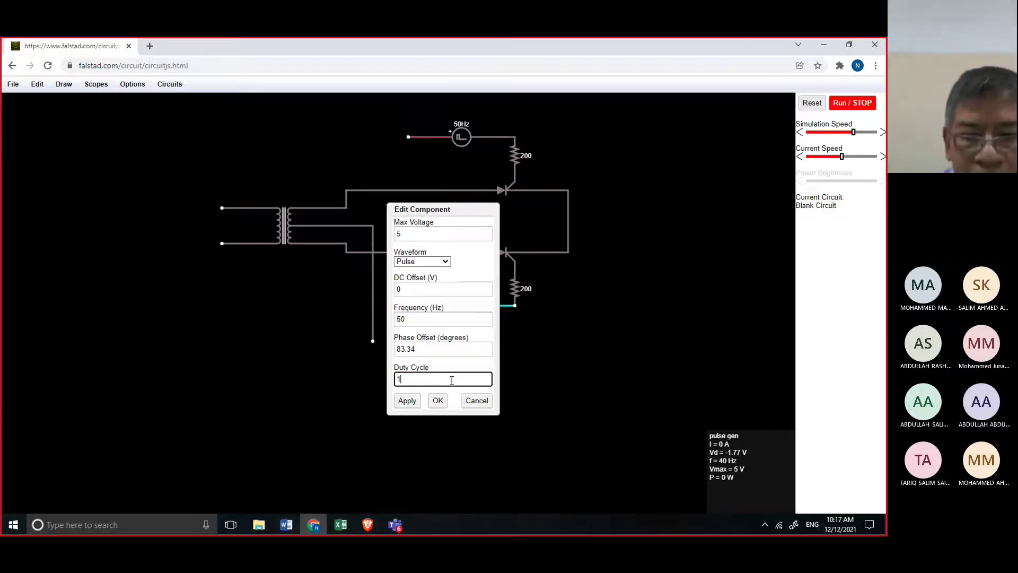
{"action": "left_click", "coordinate": [438, 401]}
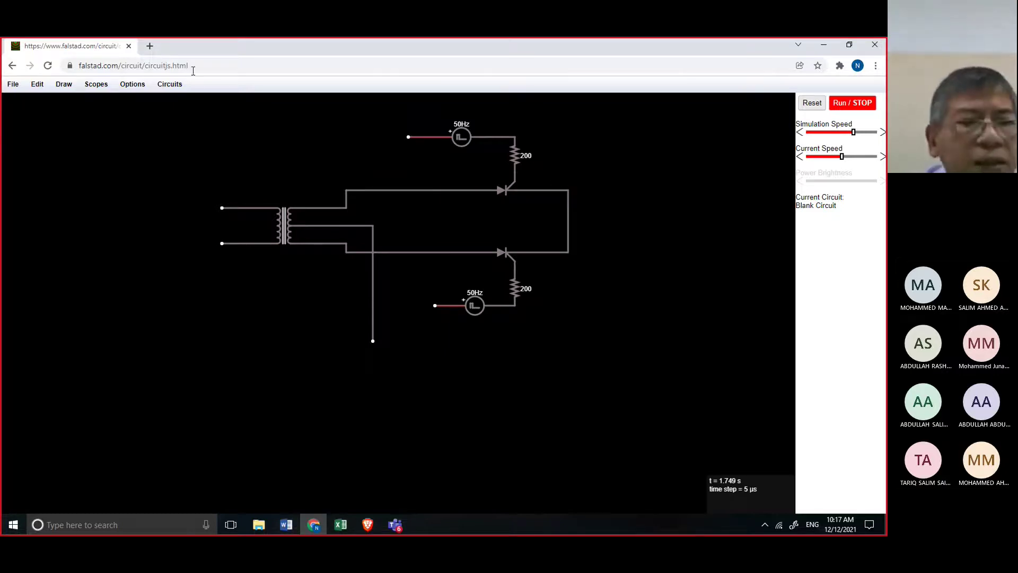
Step: Draw horizontal wires rightward from the upper SCR's cathode junction and from the center-tap wire's lower end, ending vertically aligned
{"action": "left_click", "coordinate": [63, 85]}
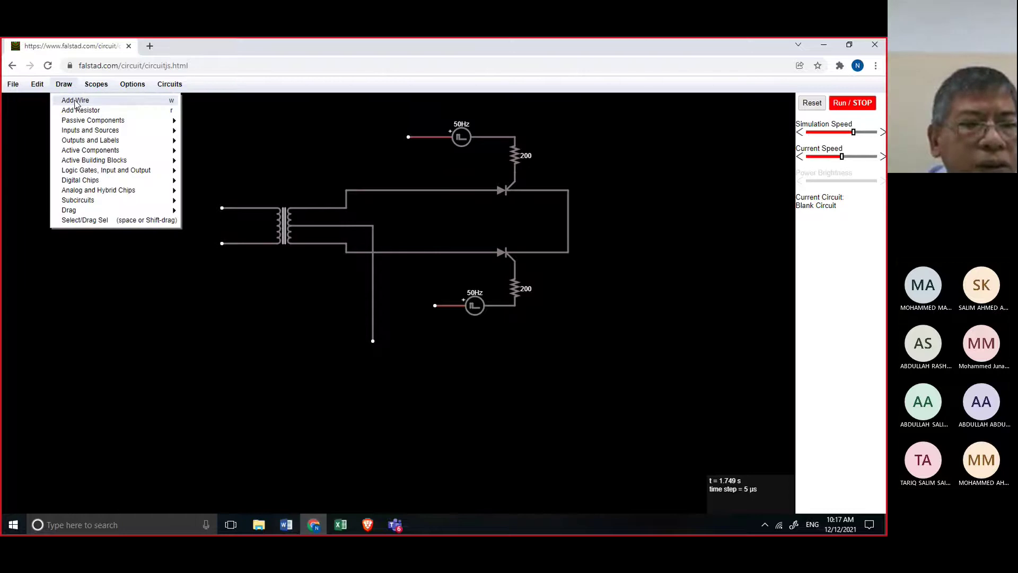
{"action": "left_click", "coordinate": [78, 99]}
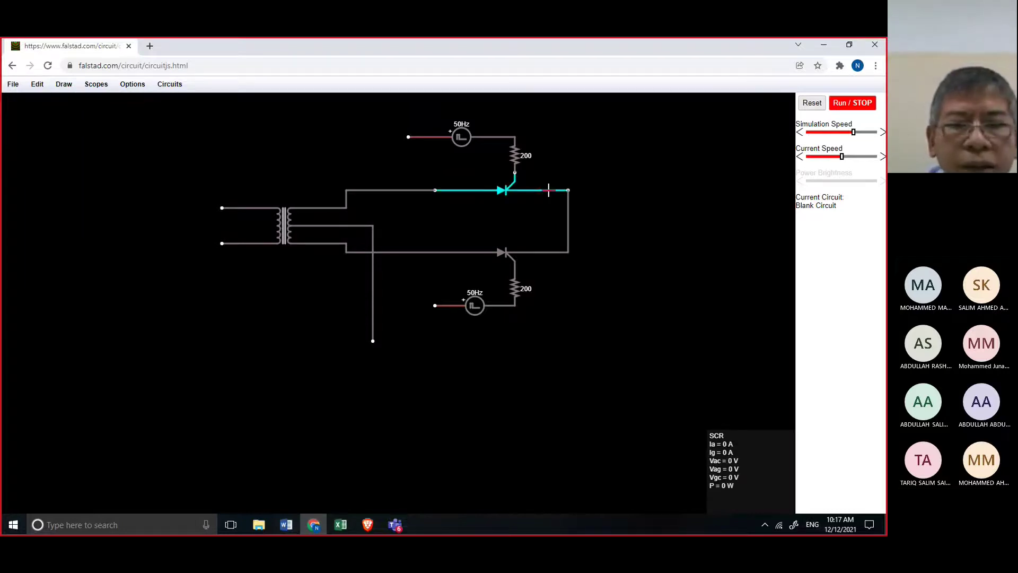
{"action": "left_click_drag", "start_coordinate": [570, 190], "coordinate": [621, 189]}
{"action": "left_click_drag", "start_coordinate": [373, 343], "coordinate": [622, 341]}
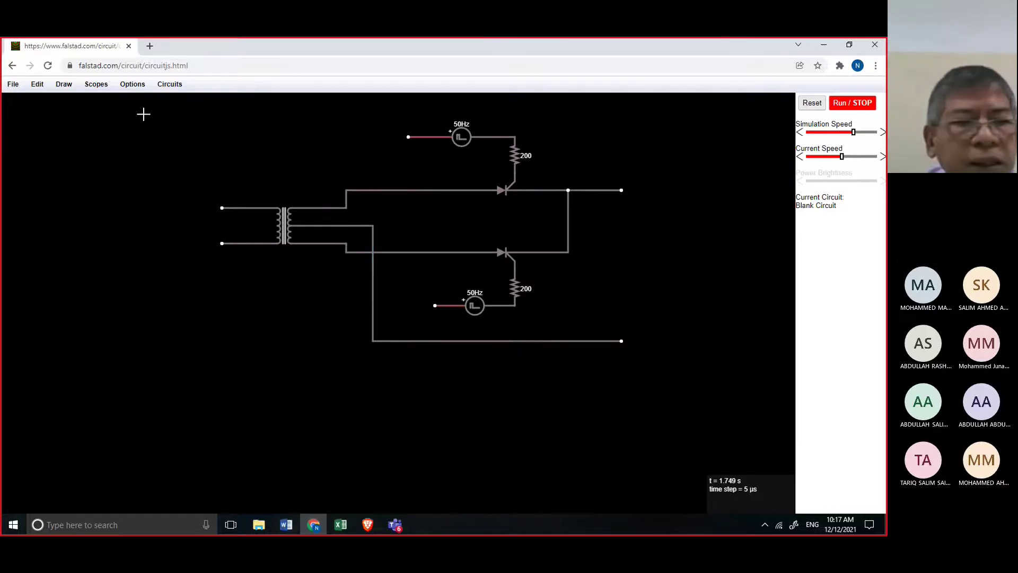
Step: Add a vertical load resistor between the free ends of the two output wires
{"action": "left_click", "coordinate": [65, 85]}
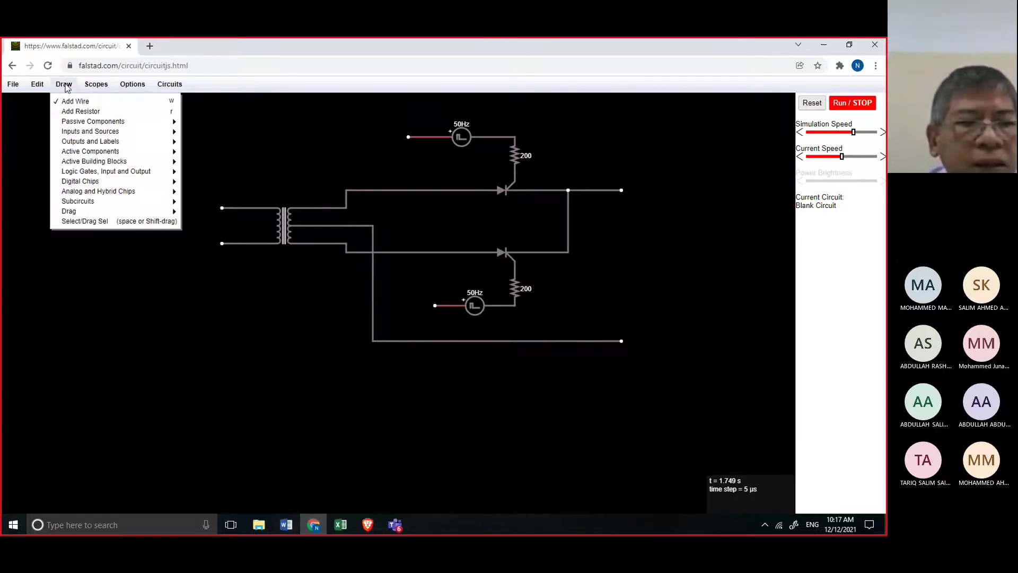
{"action": "left_click", "coordinate": [82, 111]}
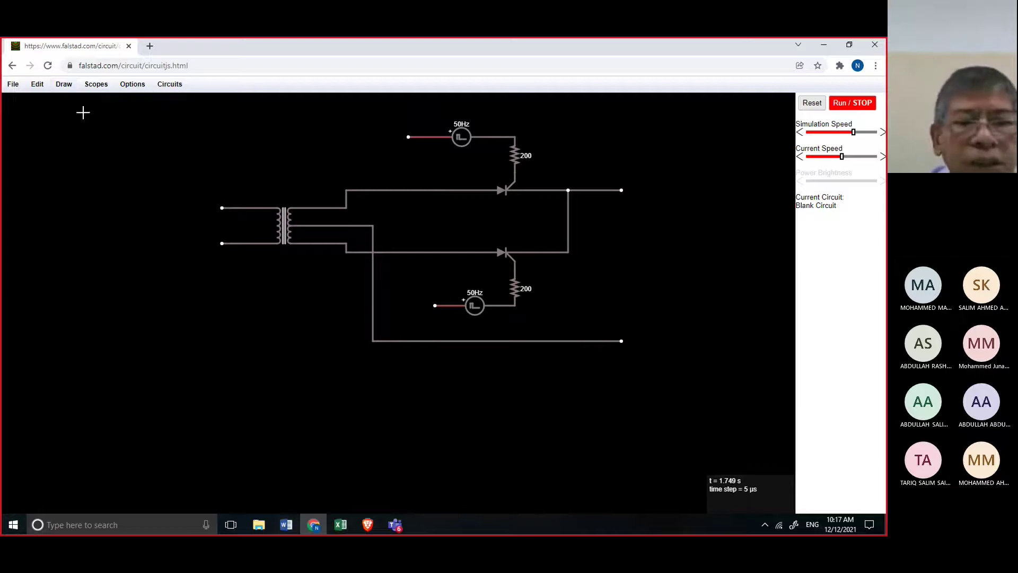
{"action": "left_click_drag", "start_coordinate": [620, 190], "coordinate": [619, 341]}
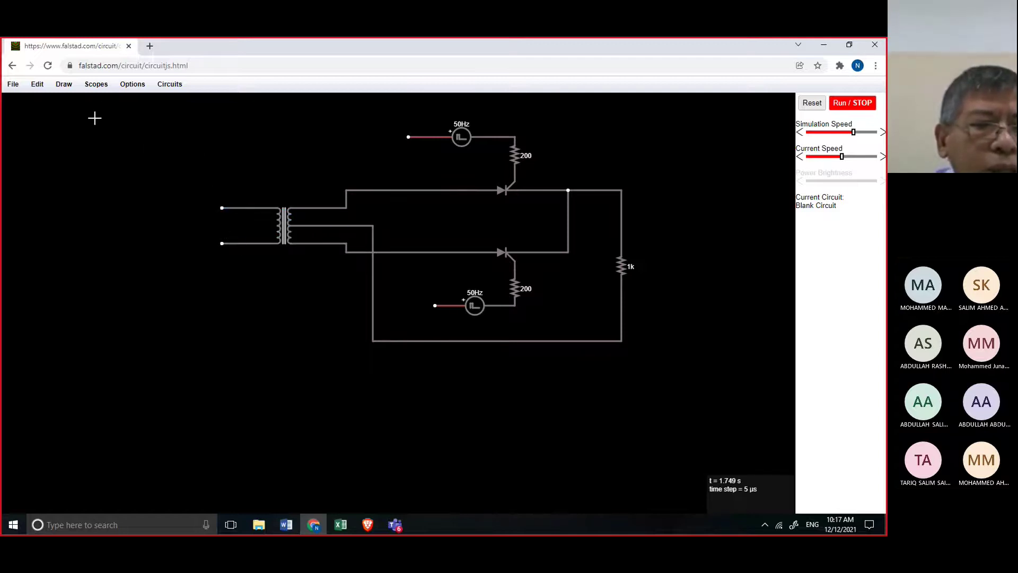
Step: Add a two-terminal A/C voltage source vertically across the transformer's two primary terminals
{"action": "left_click", "coordinate": [64, 86]}
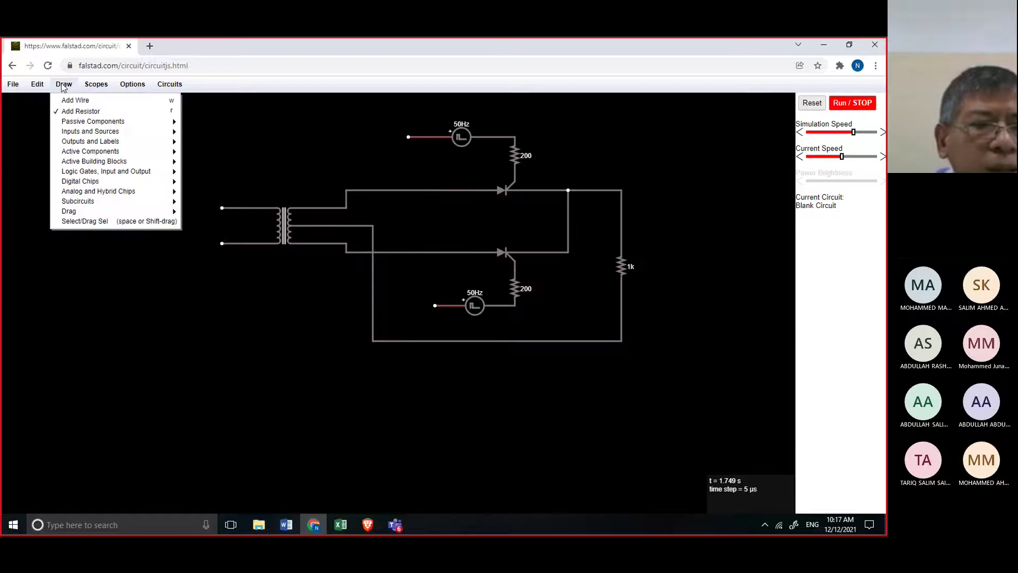
{"action": "mouse_move", "coordinate": [75, 133]}
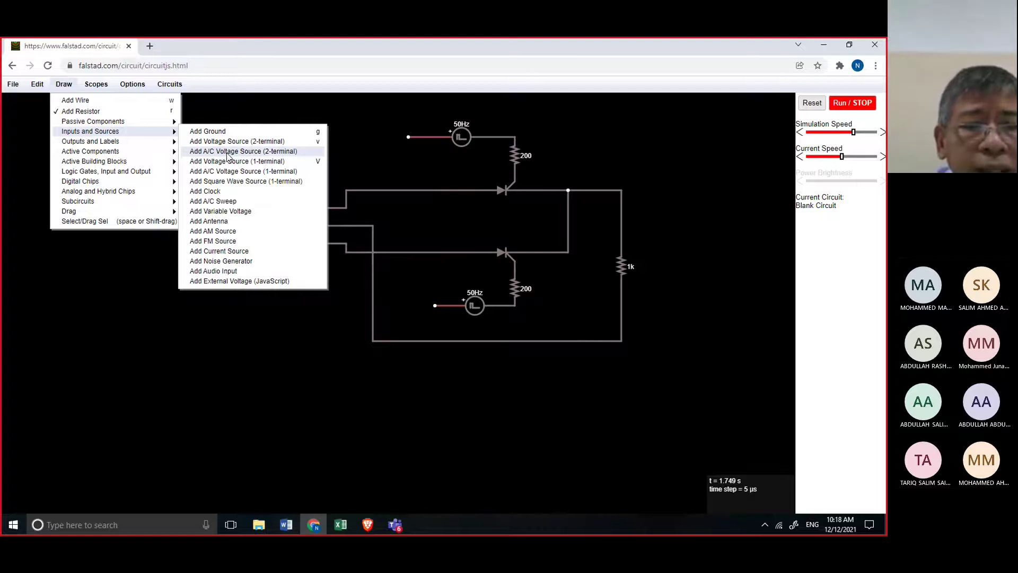
{"action": "left_click", "coordinate": [228, 151]}
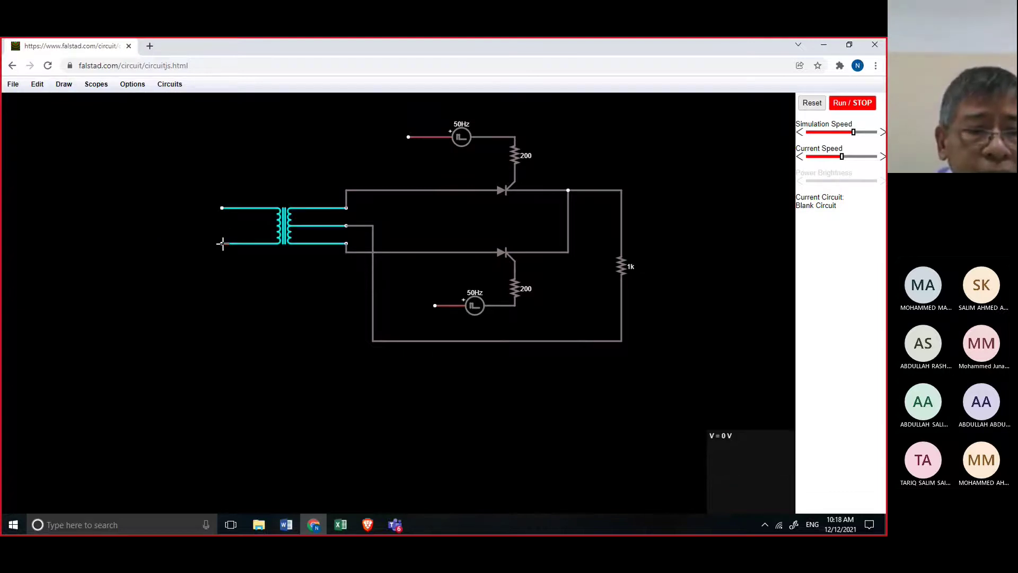
{"action": "left_click_drag", "start_coordinate": [222, 244], "coordinate": [222, 211]}
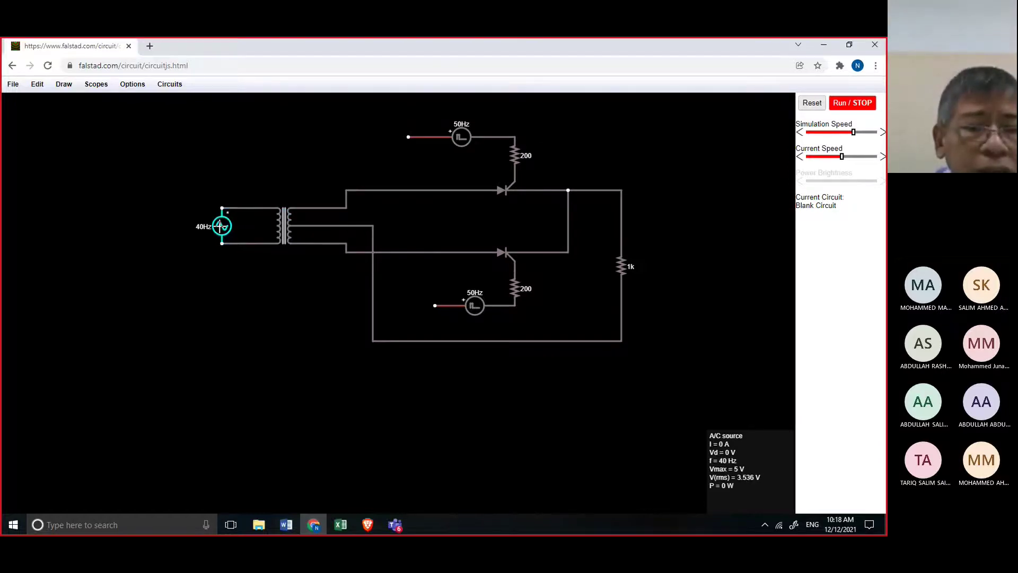
Step: Set the primary A/C source's max voltage to 240 and its frequency to 50 Hz, and accept its settings
{"action": "right_click", "coordinate": [232, 229]}
{"action": "left_click", "coordinate": [233, 231]}
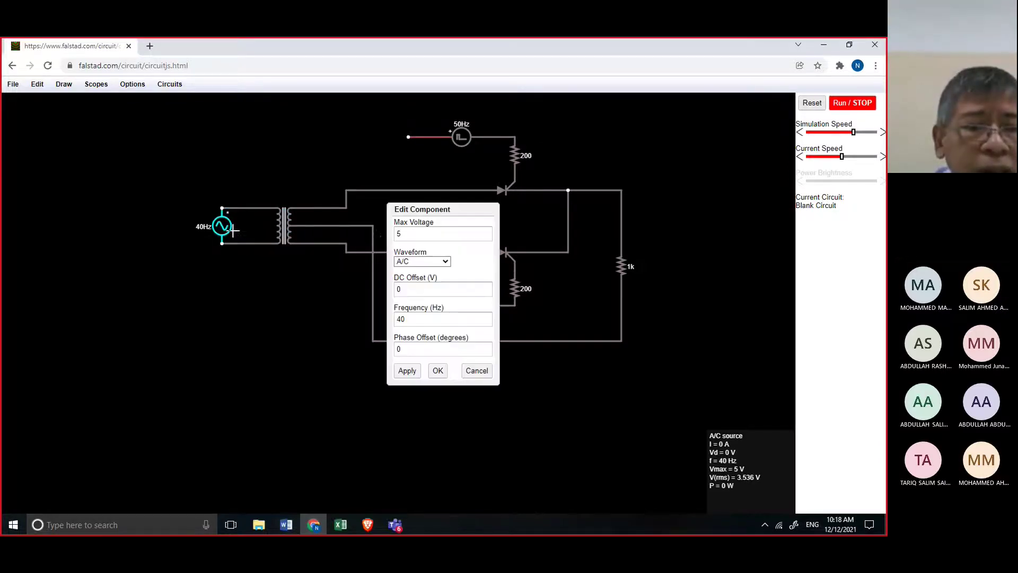
{"action": "left_click", "coordinate": [411, 234]}
{"action": "key", "text": "BackSpace"}
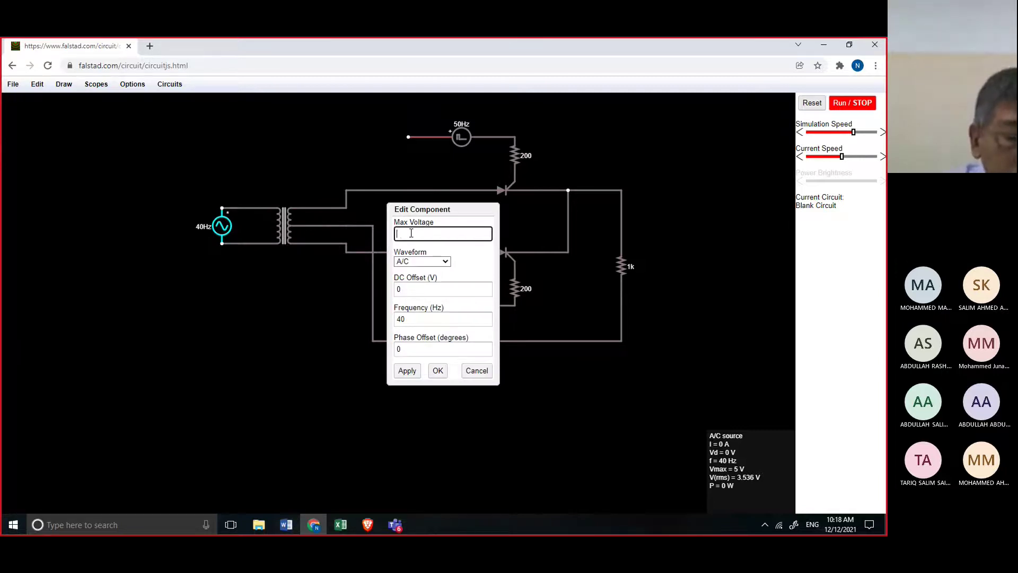
{"action": "type", "text": "240"}
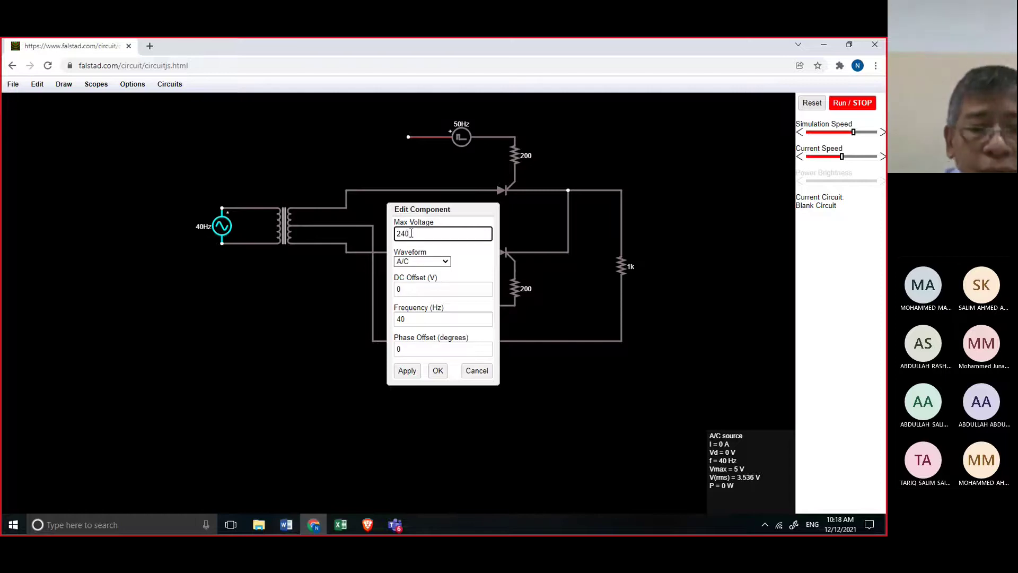
{"action": "left_click", "coordinate": [413, 318]}
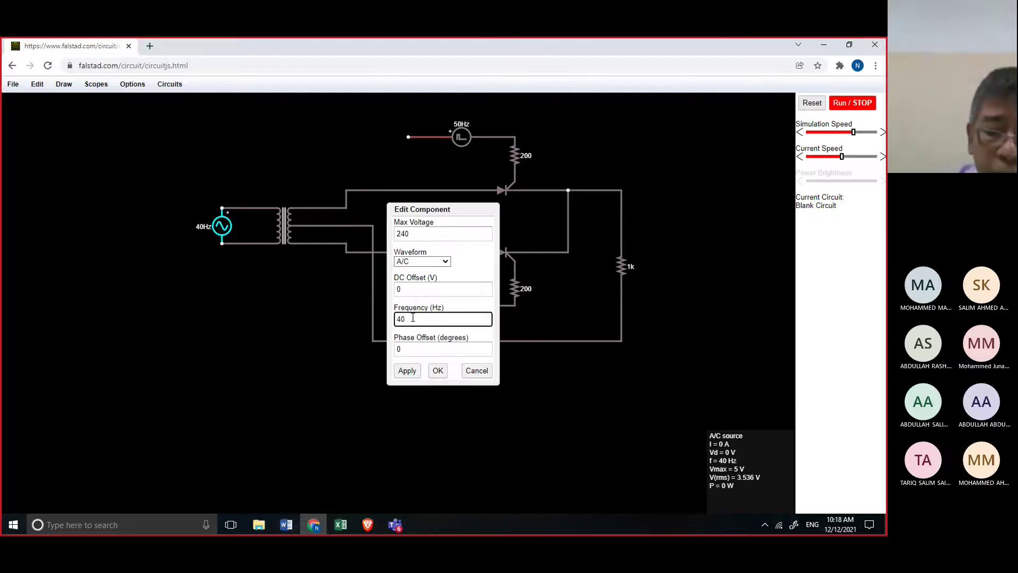
{"action": "key", "text": "BackSpace"}
{"action": "type", "text": "50"}
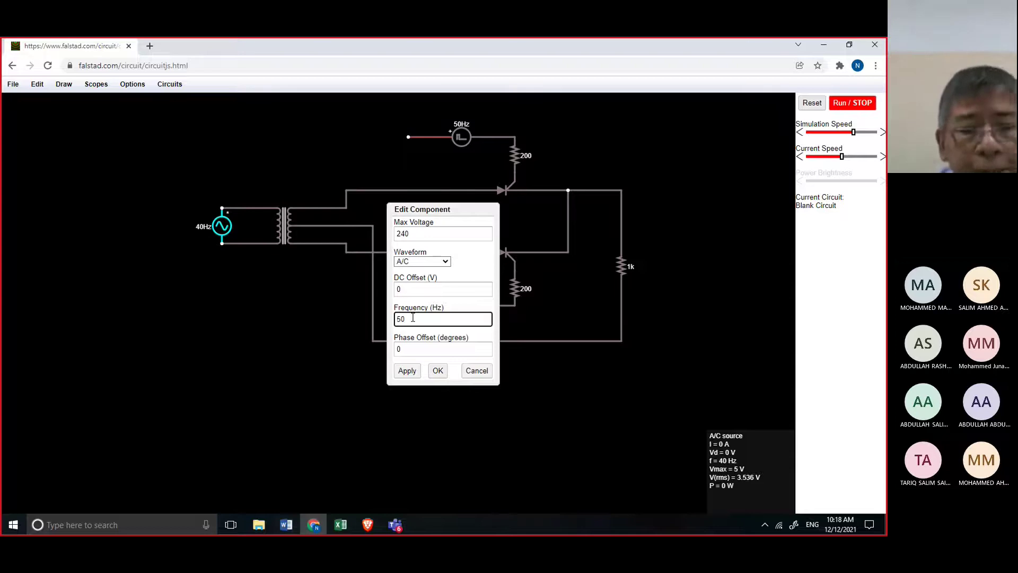
{"action": "left_click", "coordinate": [438, 371]}
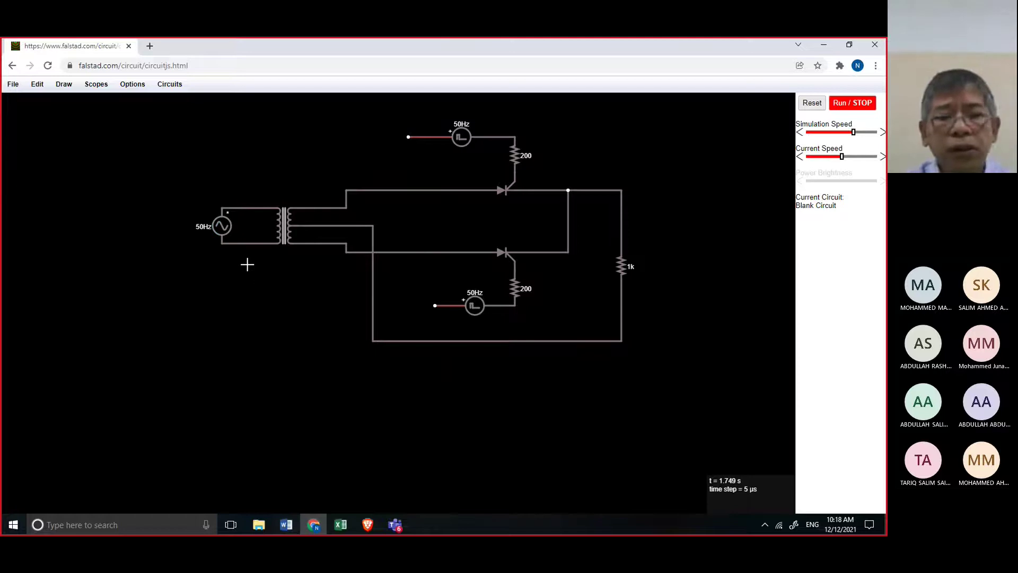
Step: Review the primary A/C source's settings and show the source in a new scope
{"action": "right_click", "coordinate": [222, 223]}
{"action": "left_click", "coordinate": [224, 228]}
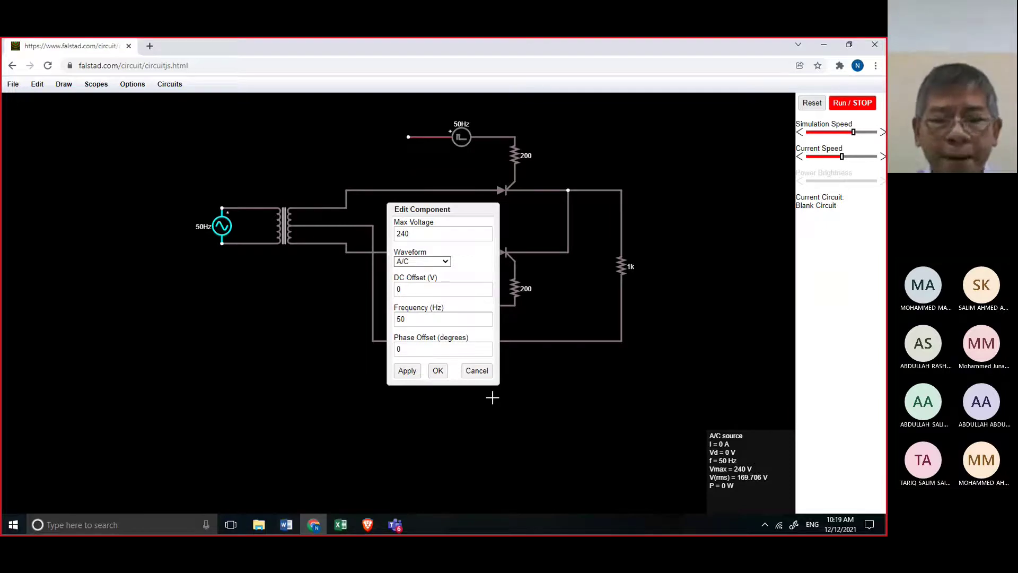
{"action": "left_click", "coordinate": [438, 371]}
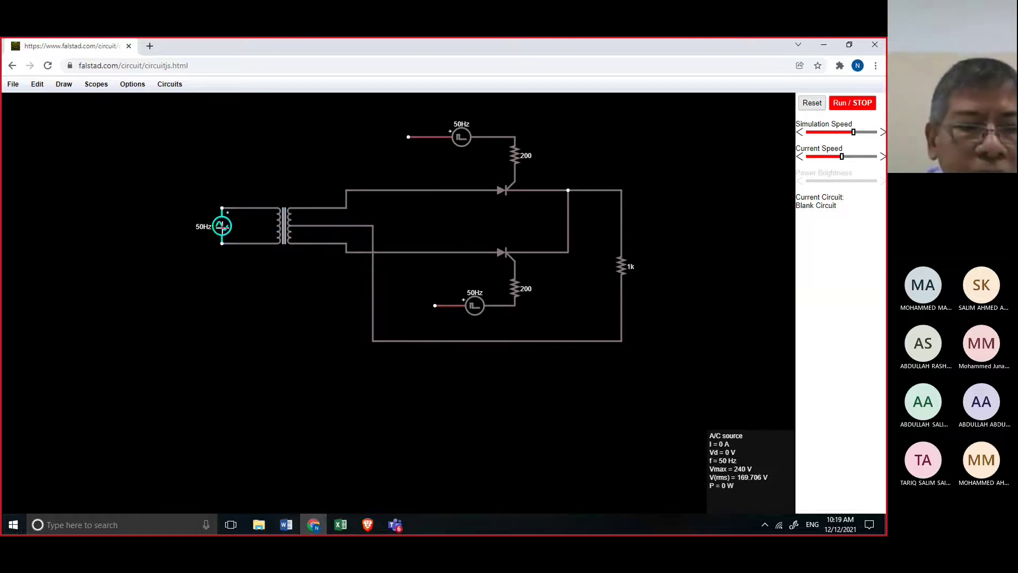
{"action": "right_click", "coordinate": [219, 227]}
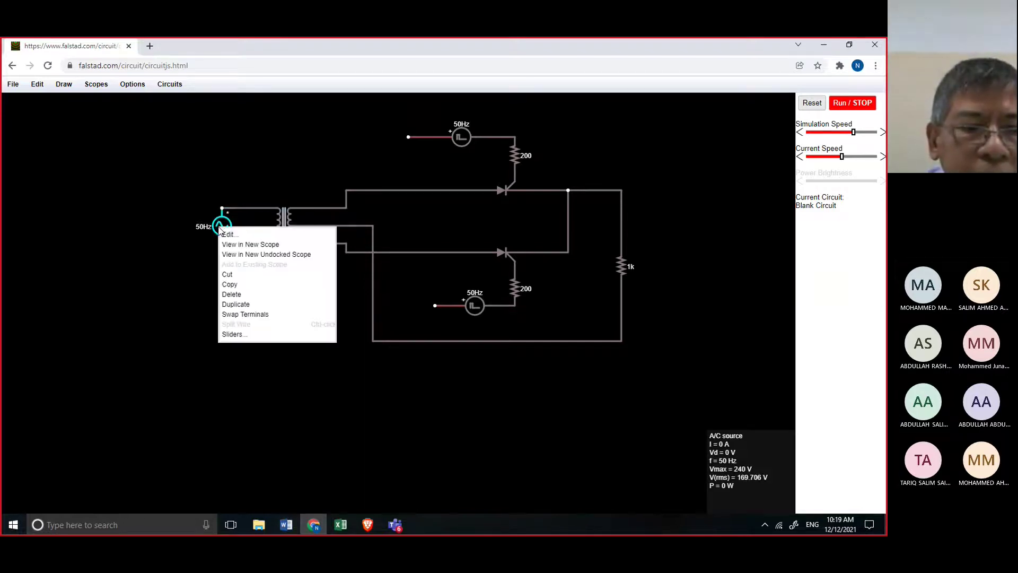
{"action": "left_click", "coordinate": [249, 244]}
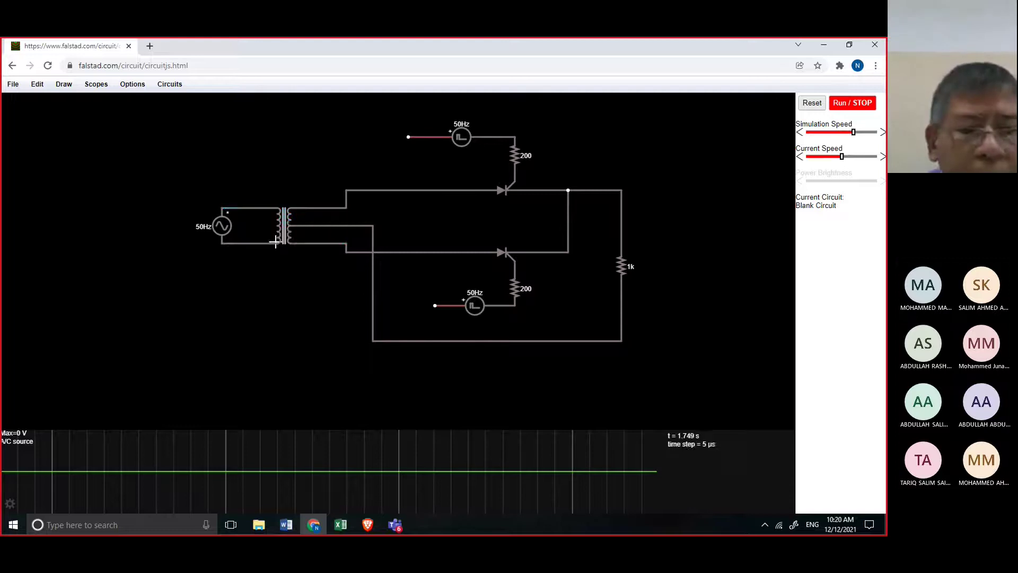
Step: Add a standard two-winding transformer horizontally in the empty area beside the primary A/C source
{"action": "left_click", "coordinate": [65, 85]}
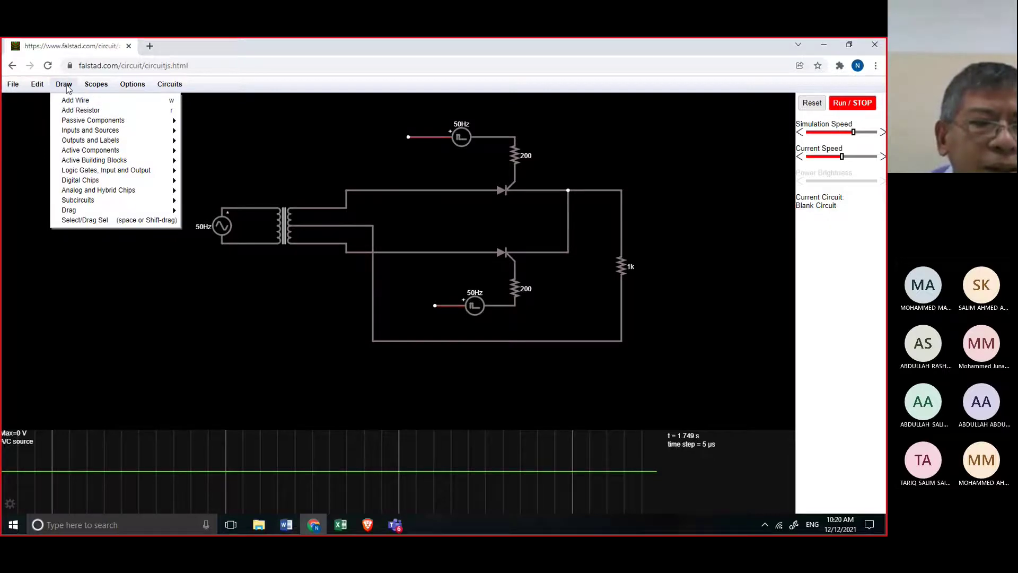
{"action": "mouse_move", "coordinate": [78, 133]}
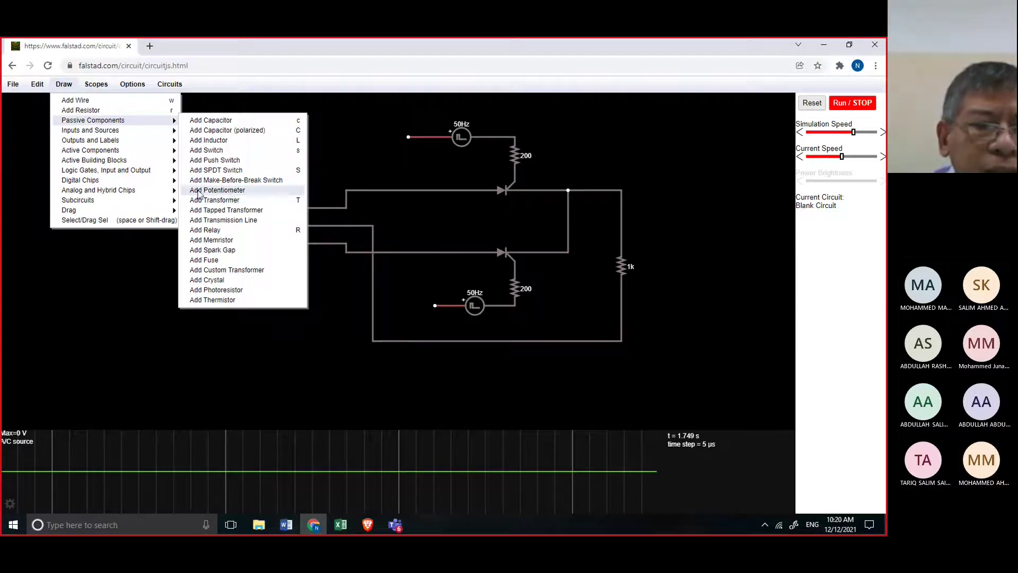
{"action": "left_click", "coordinate": [230, 201]}
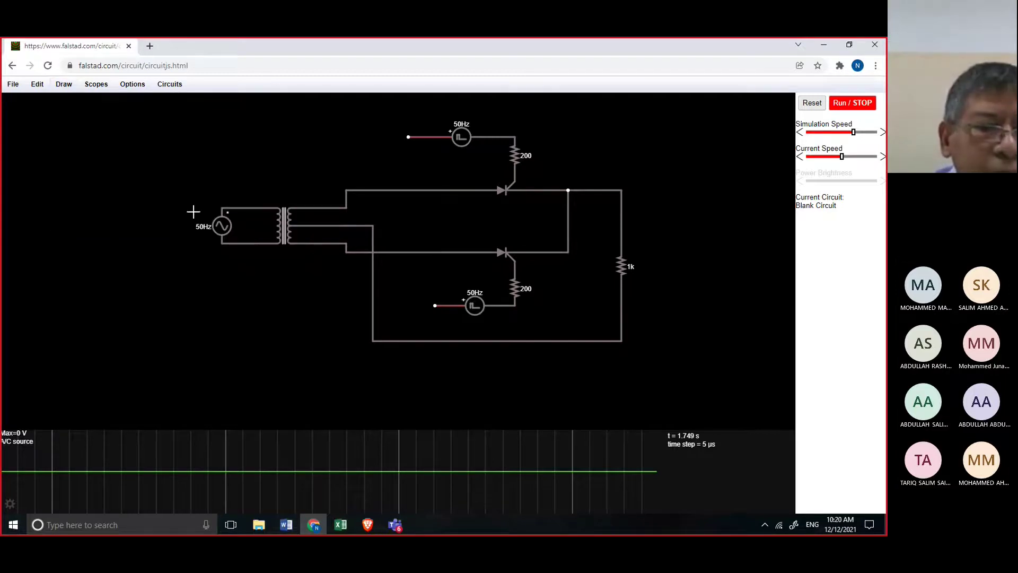
{"action": "left_click_drag", "start_coordinate": [80, 198], "coordinate": [132, 191]}
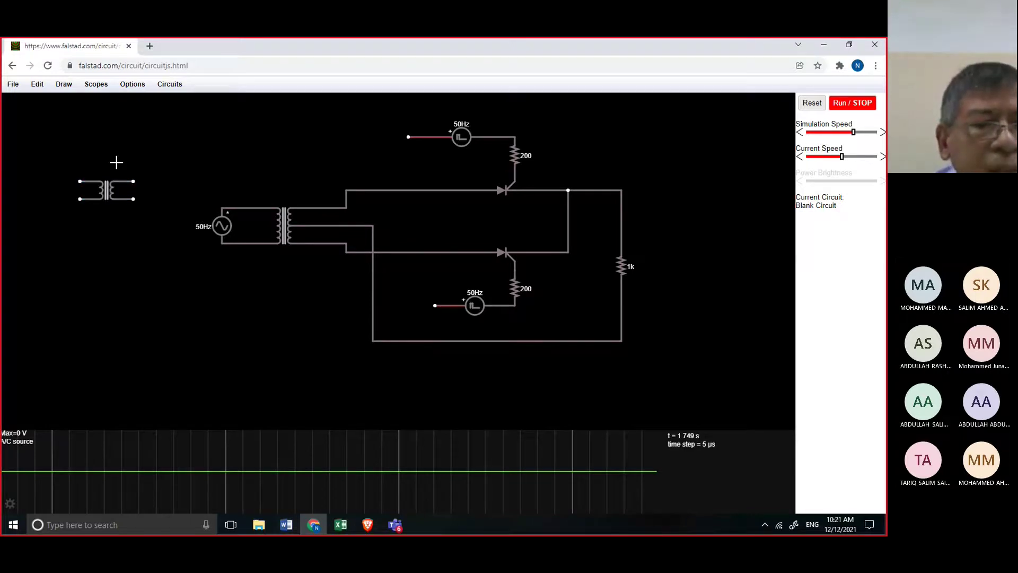
Step: Add a horizontal tapped transformer directly above the separate two-winding transformer for comparison
{"action": "left_click", "coordinate": [64, 84]}
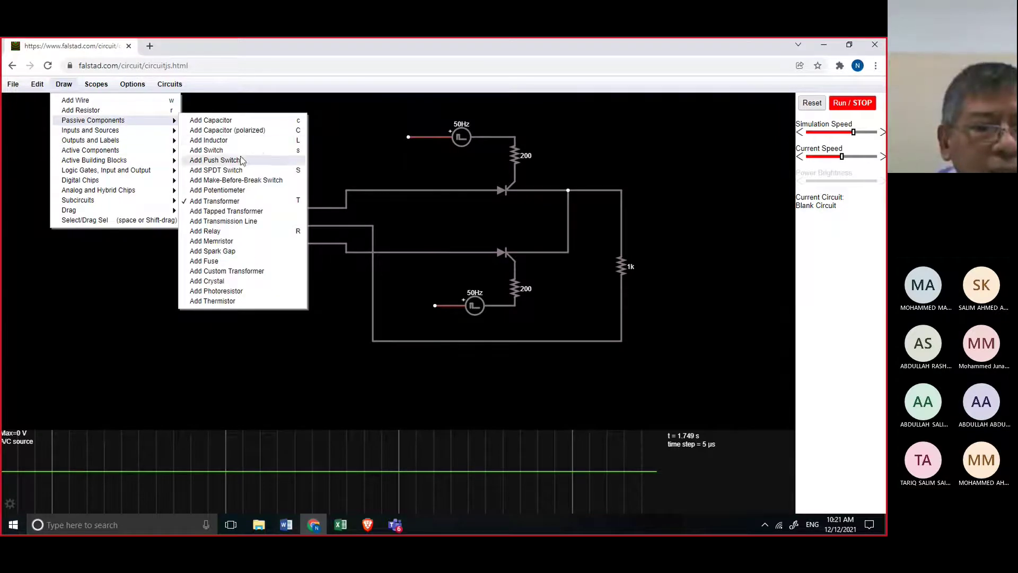
{"action": "left_click", "coordinate": [235, 214]}
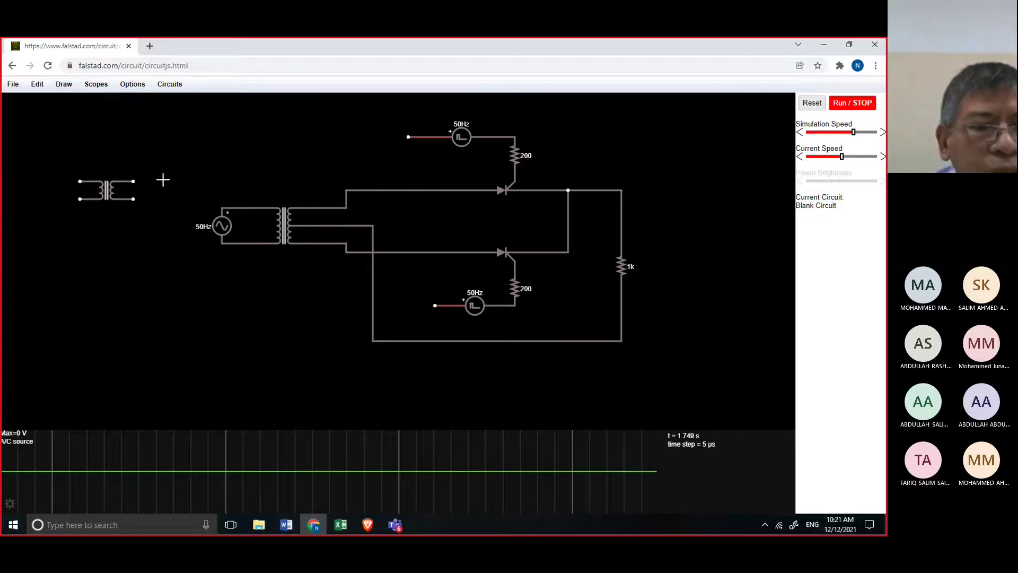
{"action": "left_click_drag", "start_coordinate": [79, 128], "coordinate": [133, 129]}
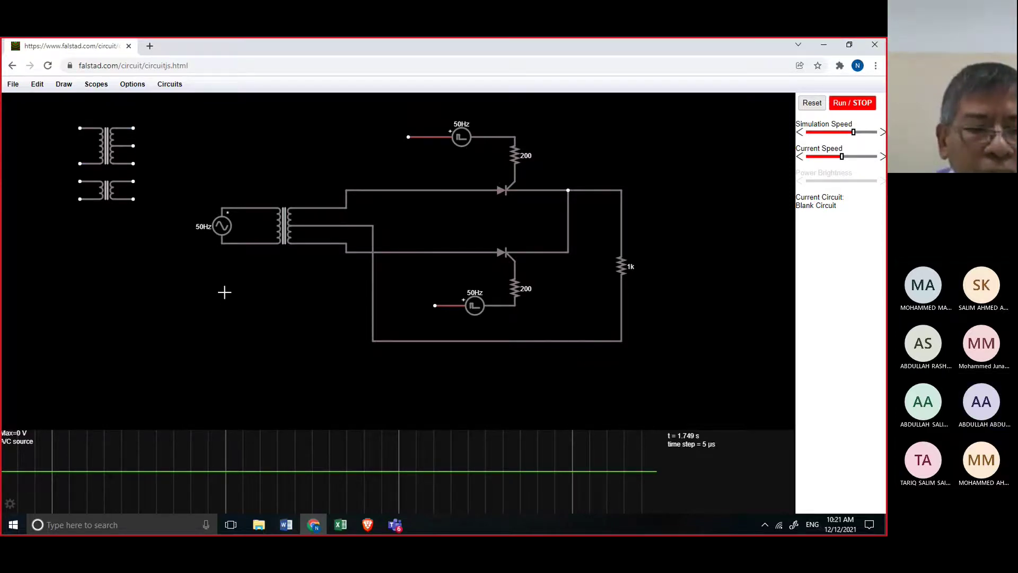
{"action": "right_click", "coordinate": [219, 227]}
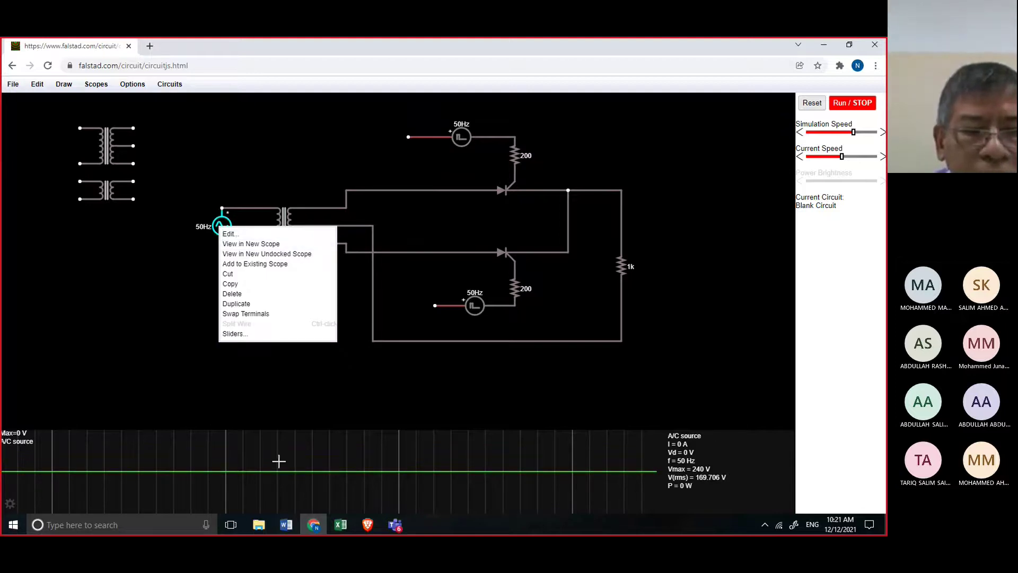
{"action": "left_click", "coordinate": [286, 383]}
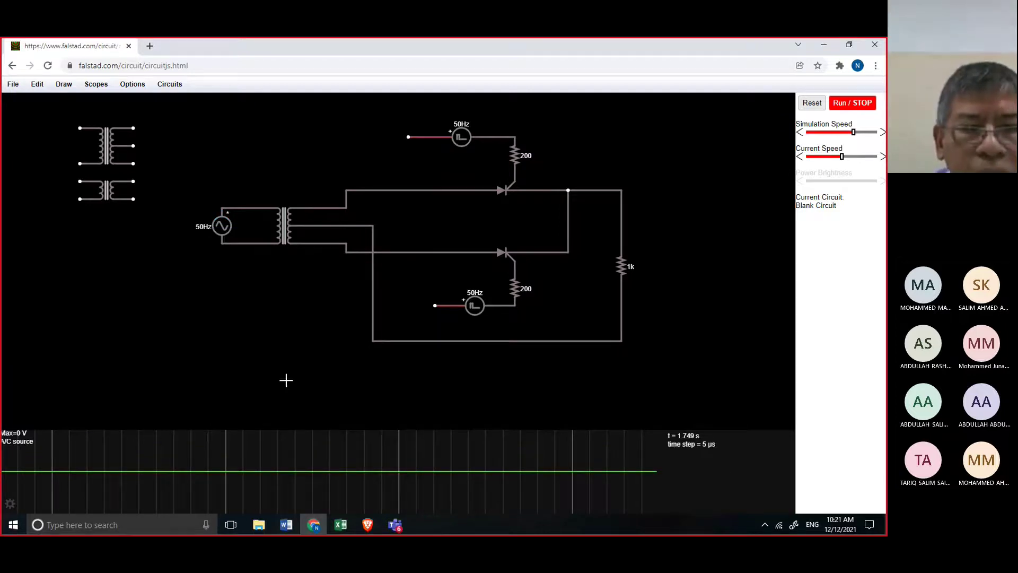
Step: Check the load resistor's resistance setting and show the resistor in a new scope
{"action": "right_click", "coordinate": [619, 264]}
{"action": "left_click", "coordinate": [630, 273]}
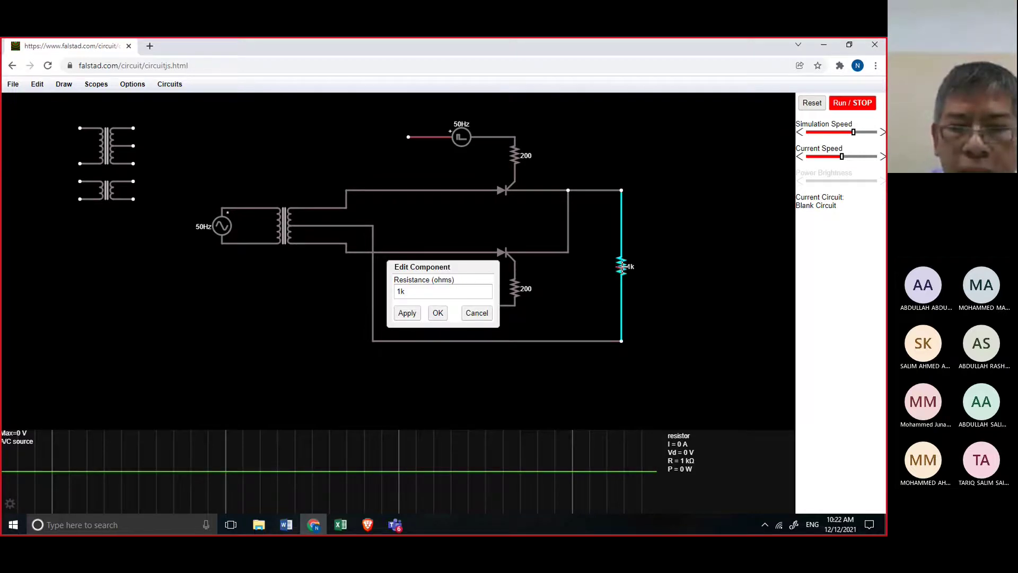
{"action": "left_click", "coordinate": [501, 311]}
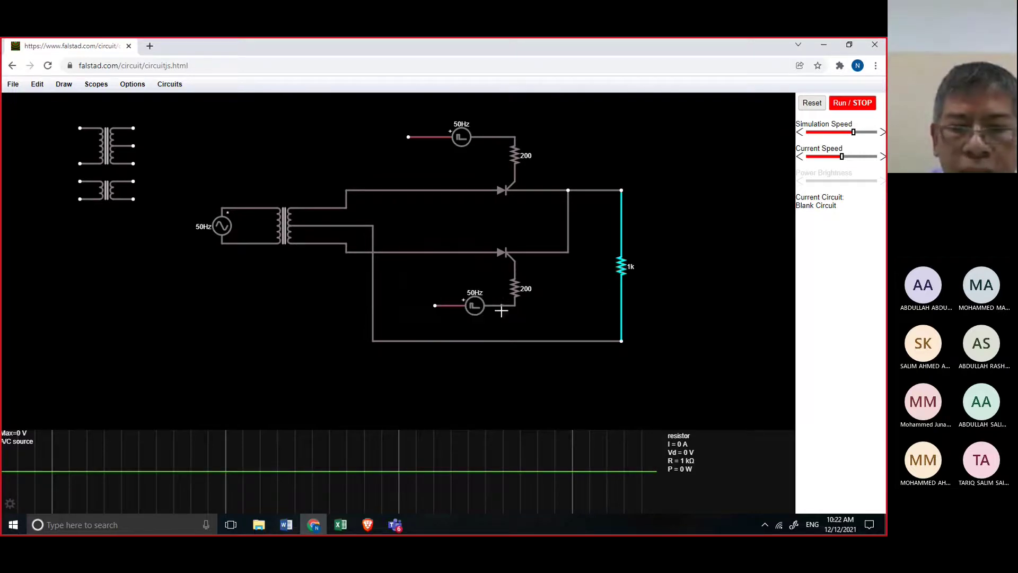
{"action": "right_click", "coordinate": [620, 265]}
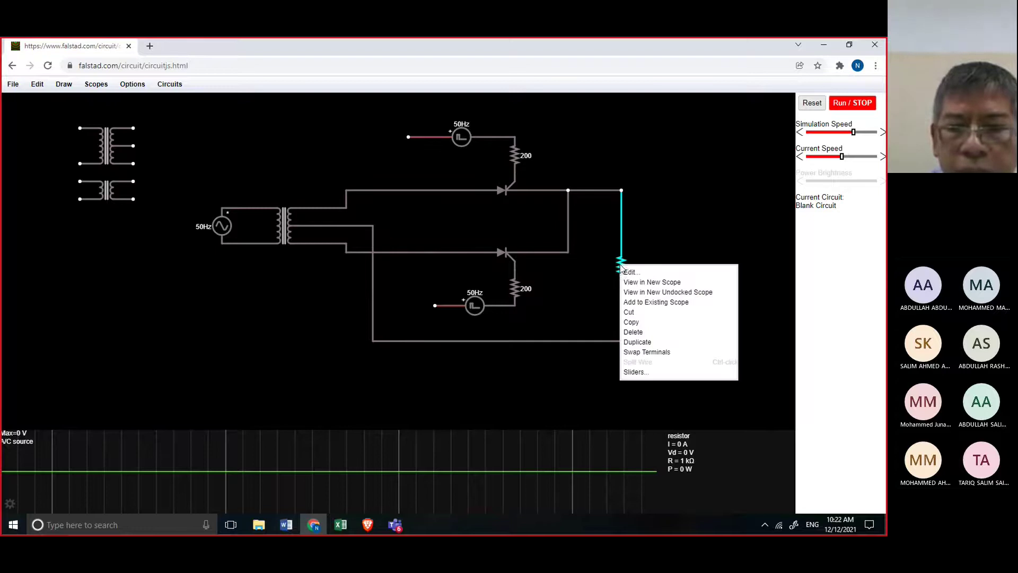
{"action": "left_click", "coordinate": [657, 283]}
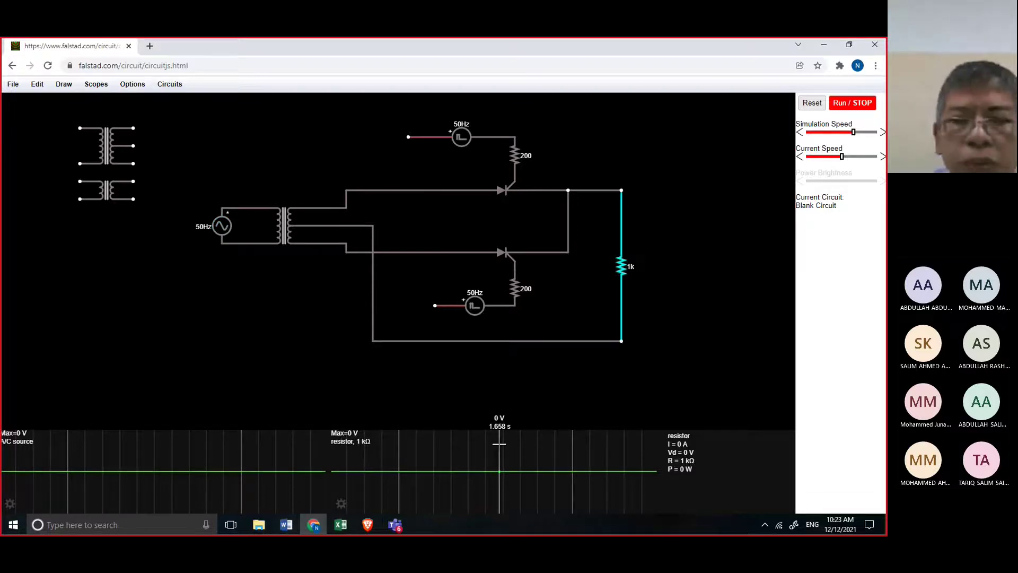
Step: Run the simulation and examine the A/C source and load resistor waveforms, pausing once and resuming the run
{"action": "left_click", "coordinate": [851, 104]}
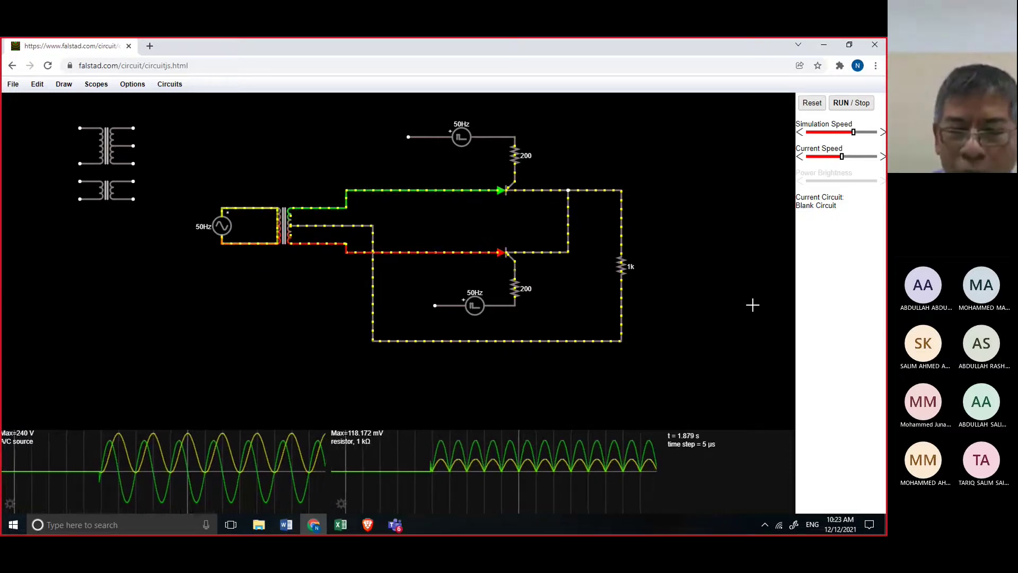
{"action": "mouse_move", "coordinate": [448, 457]}
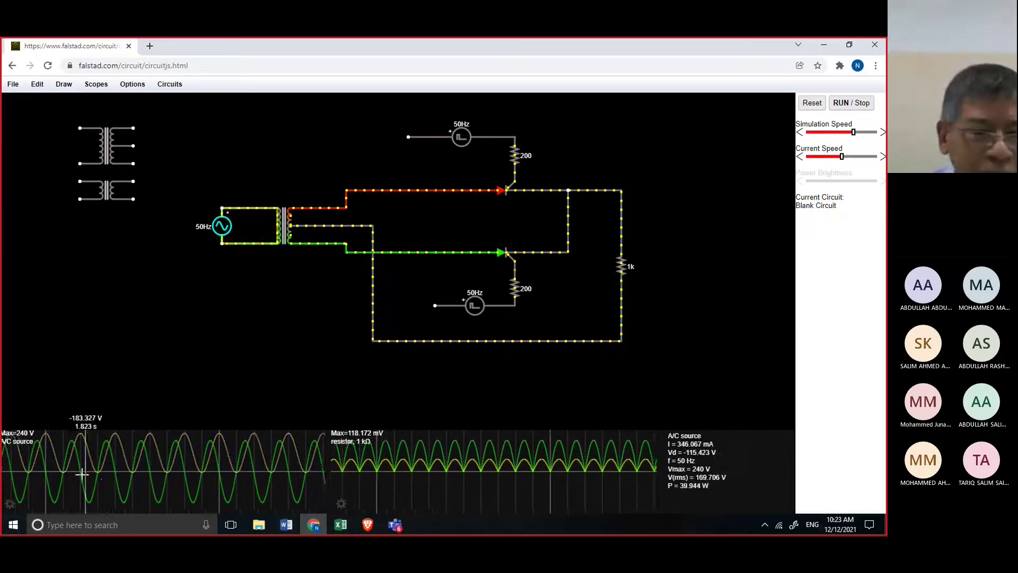
{"action": "left_click", "coordinate": [859, 107]}
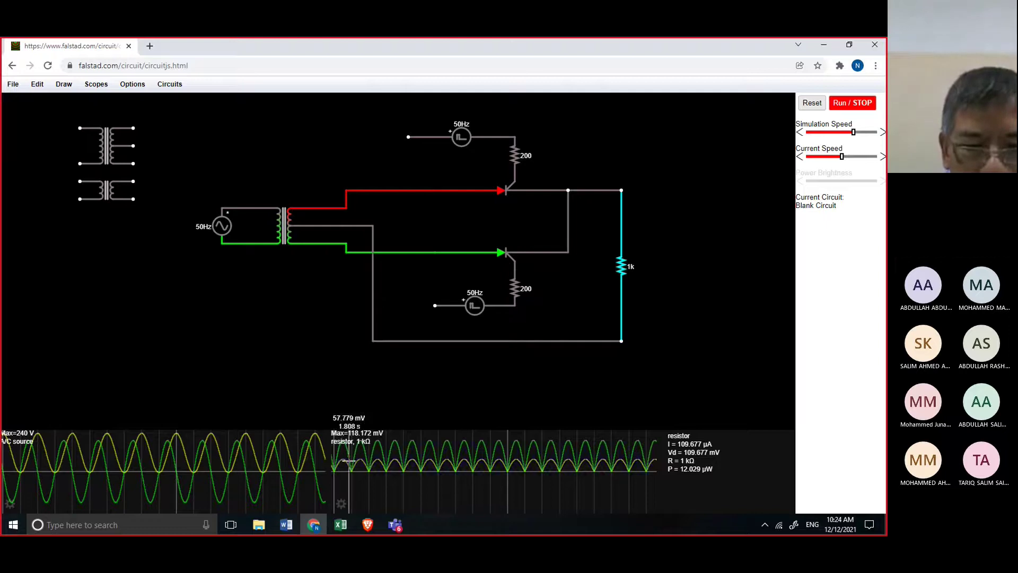
{"action": "left_click", "coordinate": [855, 106]}
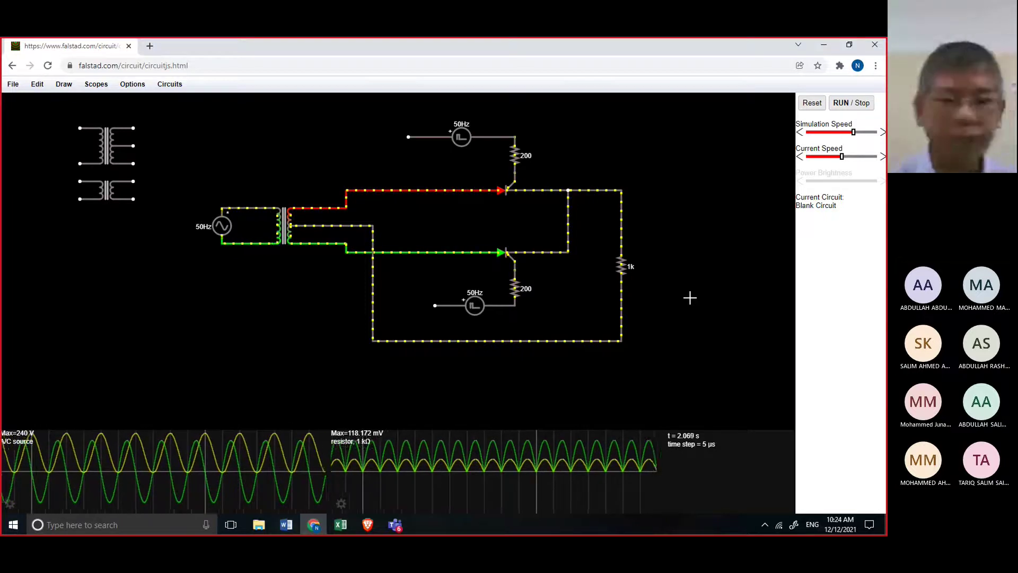
{"action": "mouse_move", "coordinate": [212, 494]}
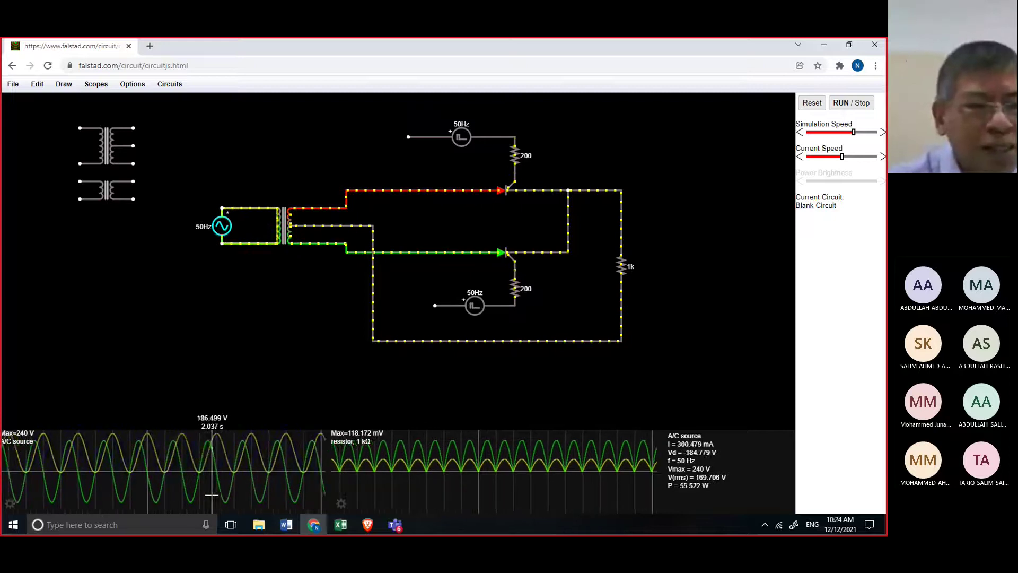
{"action": "mouse_move", "coordinate": [108, 188]}
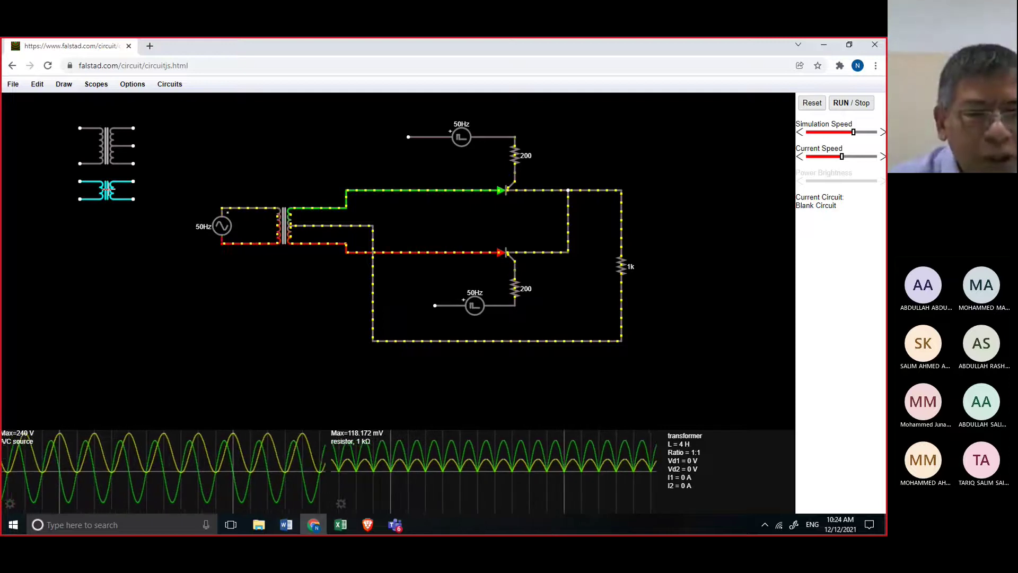
Step: Find and launch Snipping Tool from the Windows search
{"action": "left_click", "coordinate": [117, 525]}
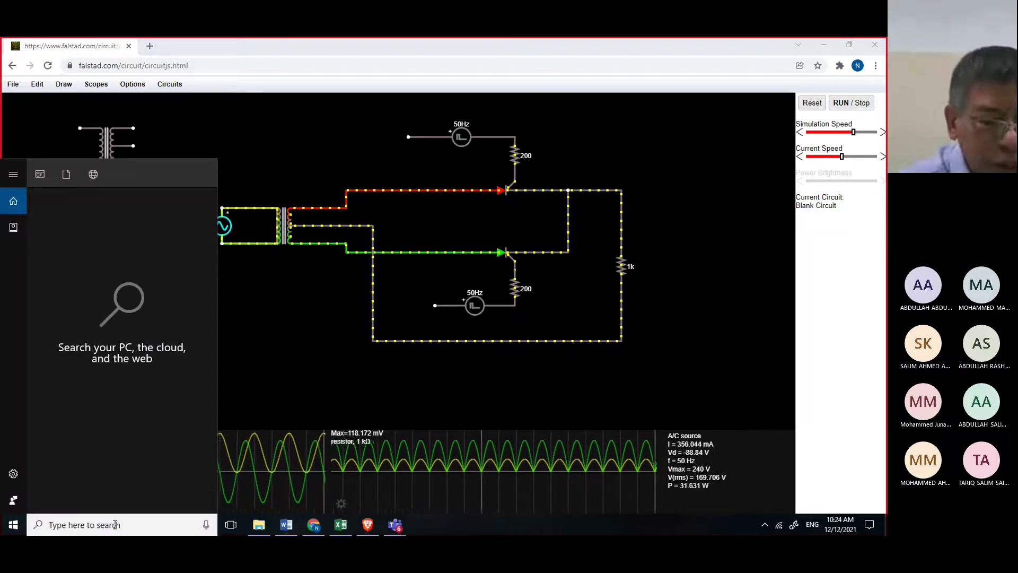
{"action": "type", "text": "s"}
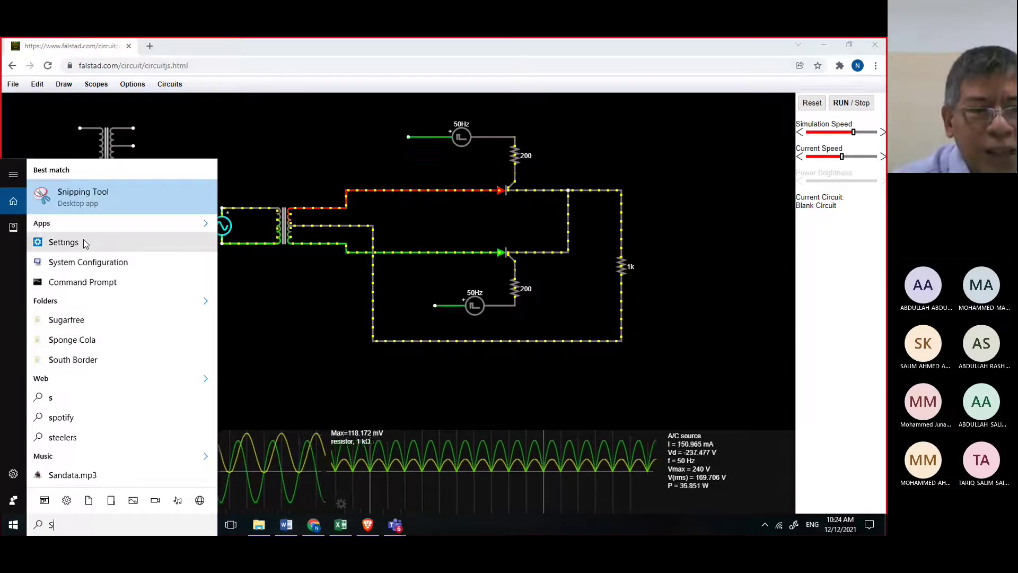
{"action": "left_click", "coordinate": [91, 200]}
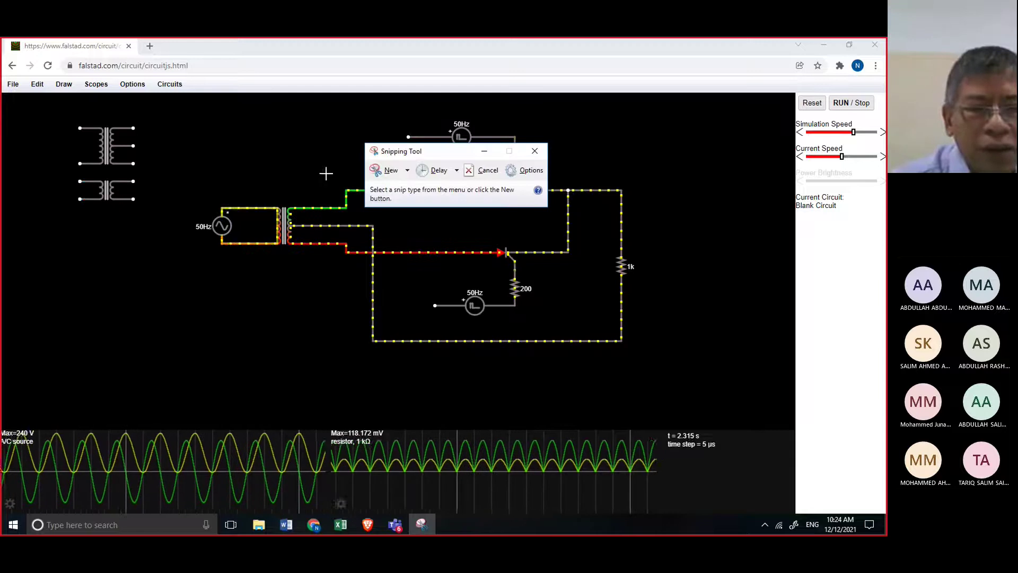
Step: Capture a snip covering the whole circuit and both scope waveforms, and copy it
{"action": "left_click", "coordinate": [391, 169]}
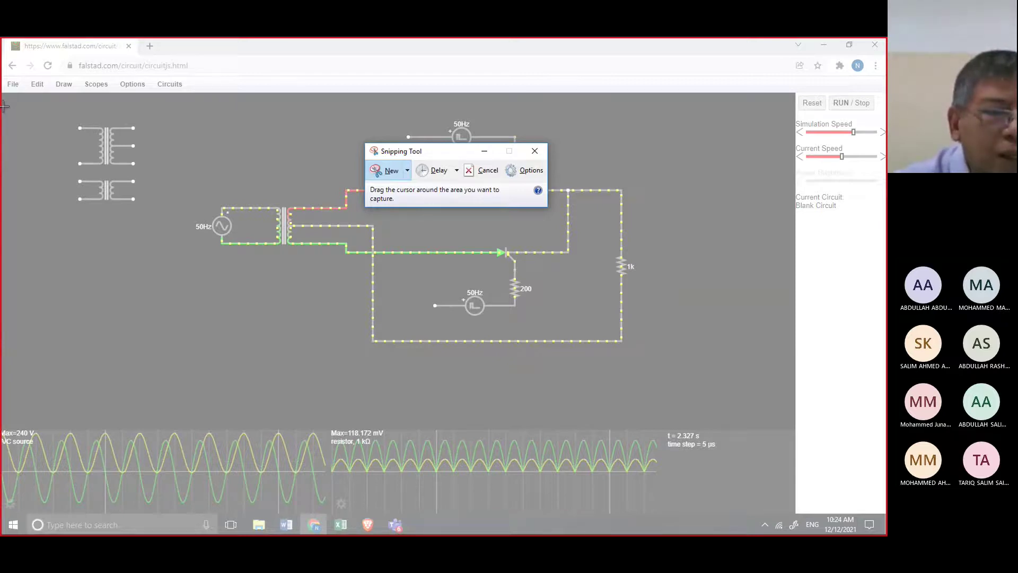
{"action": "left_click_drag", "start_coordinate": [4, 106], "coordinate": [741, 505]}
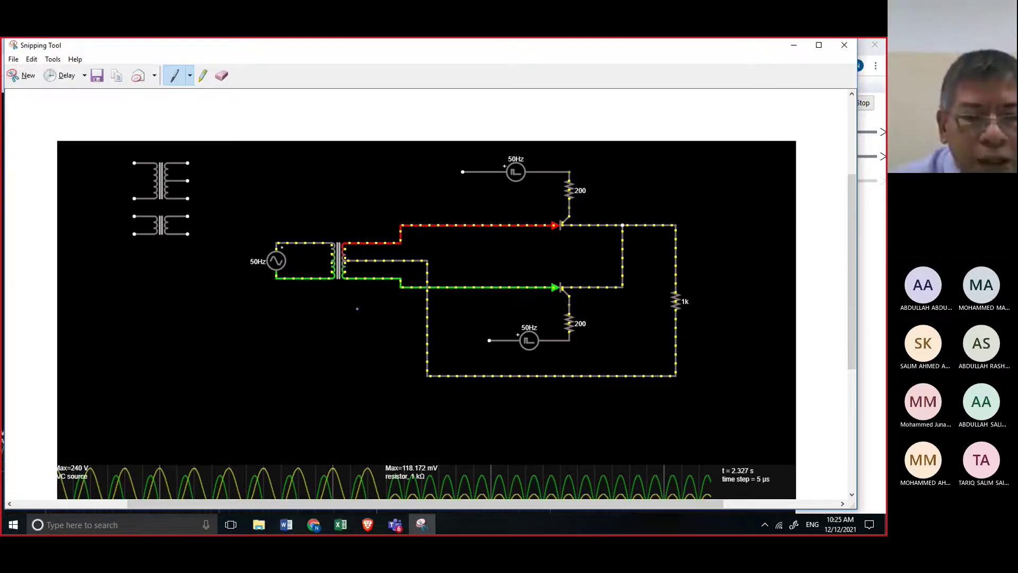
{"action": "right_click", "coordinate": [357, 308]}
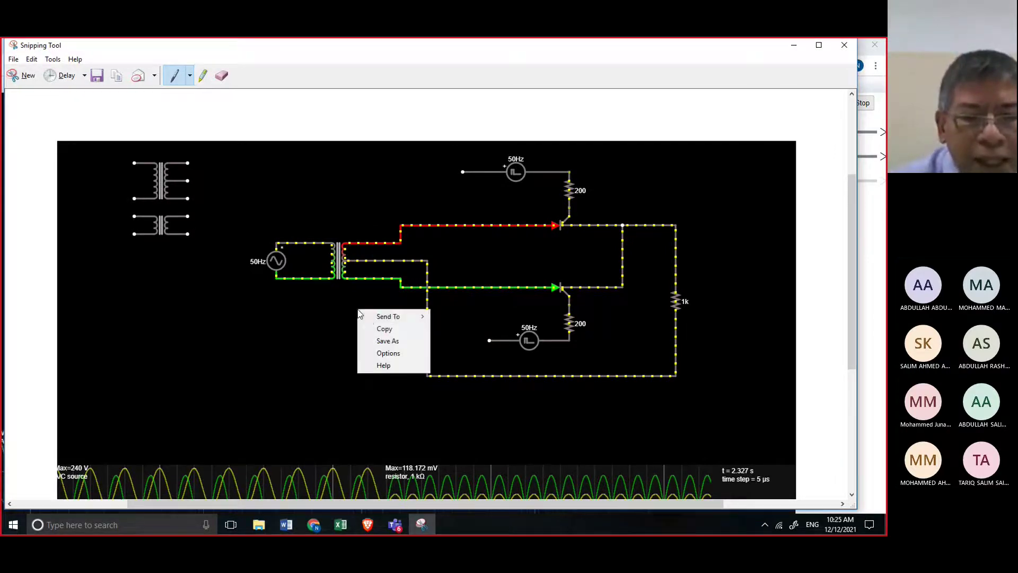
{"action": "left_click", "coordinate": [387, 330]}
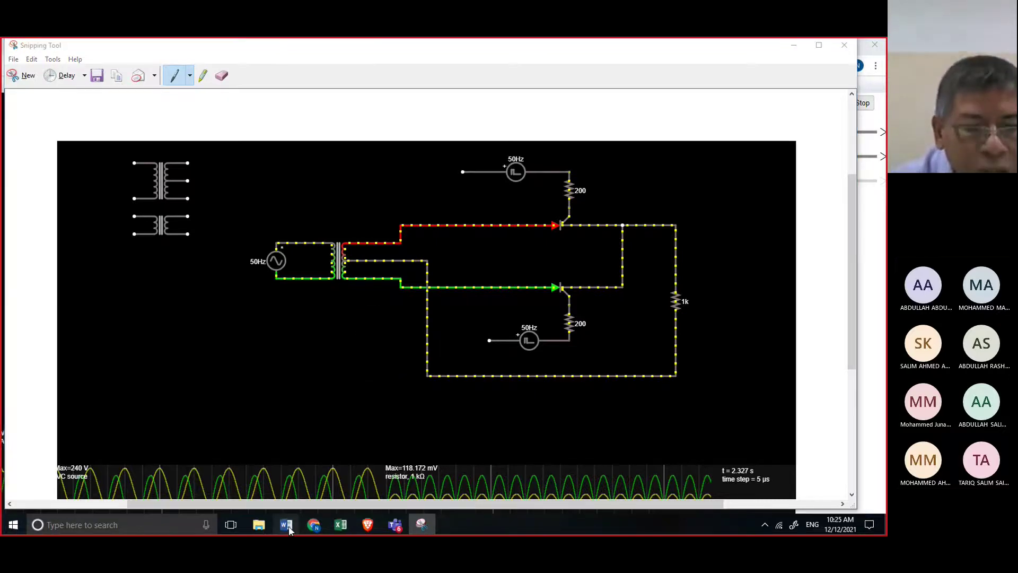
Step: Switch to the Word document EEPW3257-Expt4 and look through its procedure, discussion questions and the Data Collection and Analysis section
{"action": "left_click", "coordinate": [287, 525]}
{"action": "scroll", "coordinate": [396, 380], "scroll_direction": "down", "scroll_amount": 5}
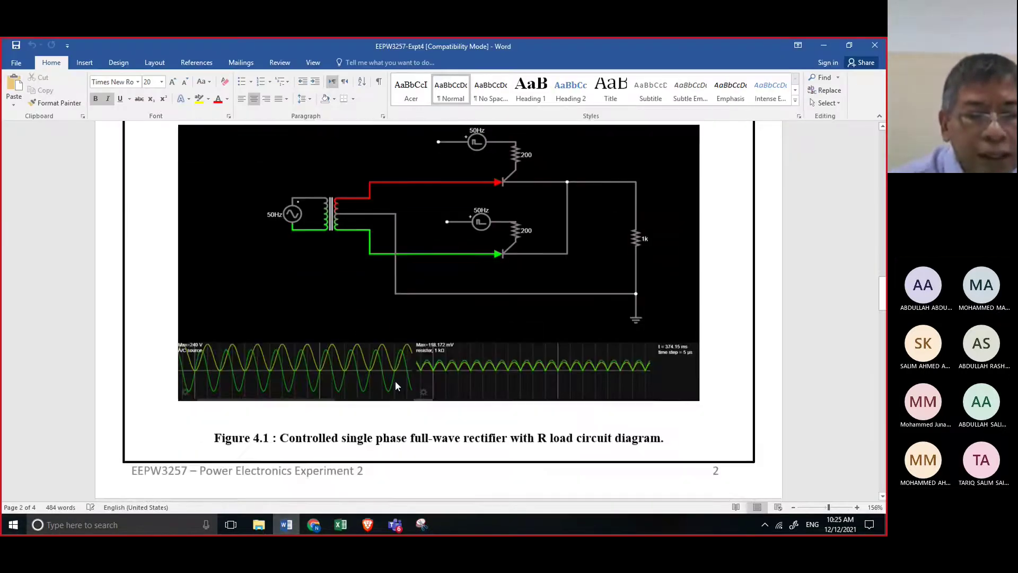
{"action": "scroll", "coordinate": [396, 380], "scroll_direction": "down", "scroll_amount": 17}
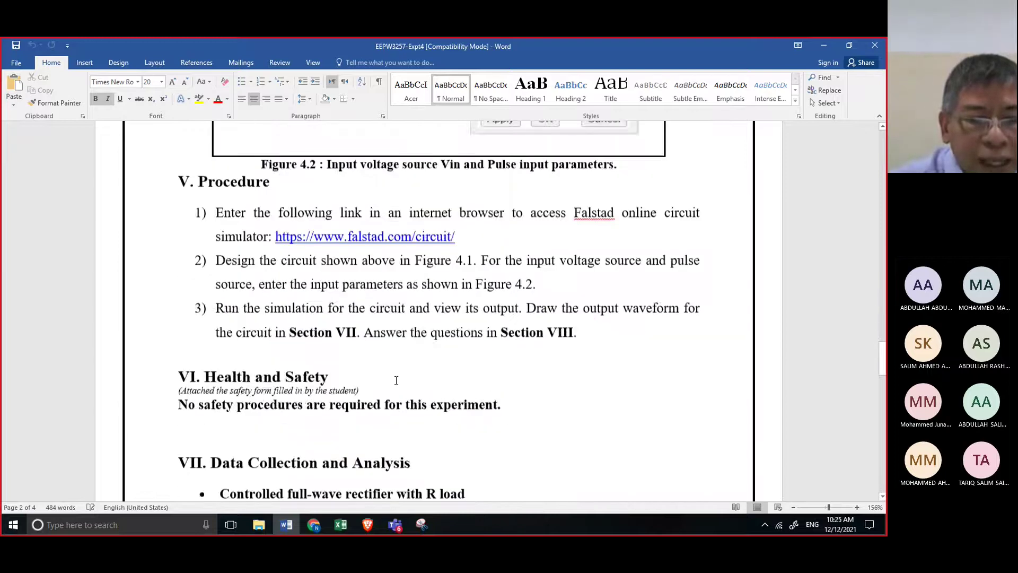
{"action": "scroll", "coordinate": [395, 380], "scroll_direction": "down", "scroll_amount": 3}
{"action": "scroll", "coordinate": [396, 380], "scroll_direction": "down", "scroll_amount": 4}
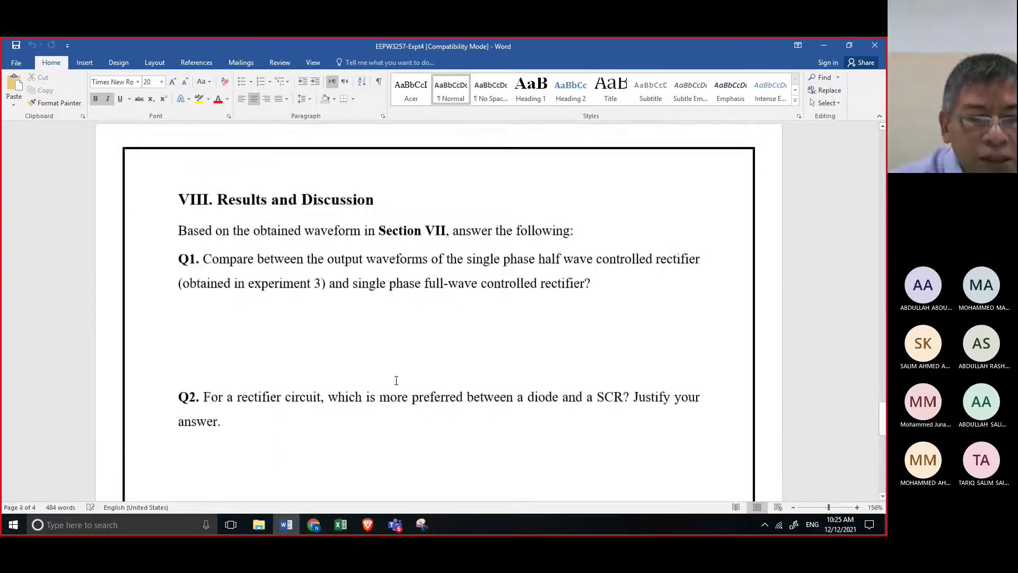
{"action": "scroll", "coordinate": [239, 352], "scroll_direction": "up", "scroll_amount": 3}
{"action": "scroll", "coordinate": [239, 352], "scroll_direction": "up", "scroll_amount": 3}
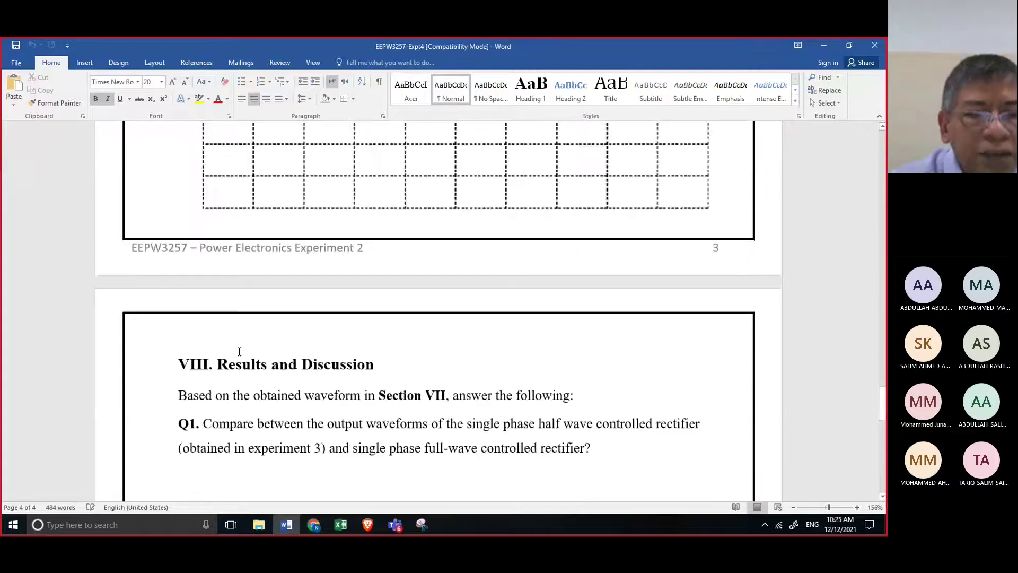
{"action": "scroll", "coordinate": [239, 352], "scroll_direction": "up", "scroll_amount": 2}
{"action": "scroll", "coordinate": [238, 353], "scroll_direction": "up", "scroll_amount": 3}
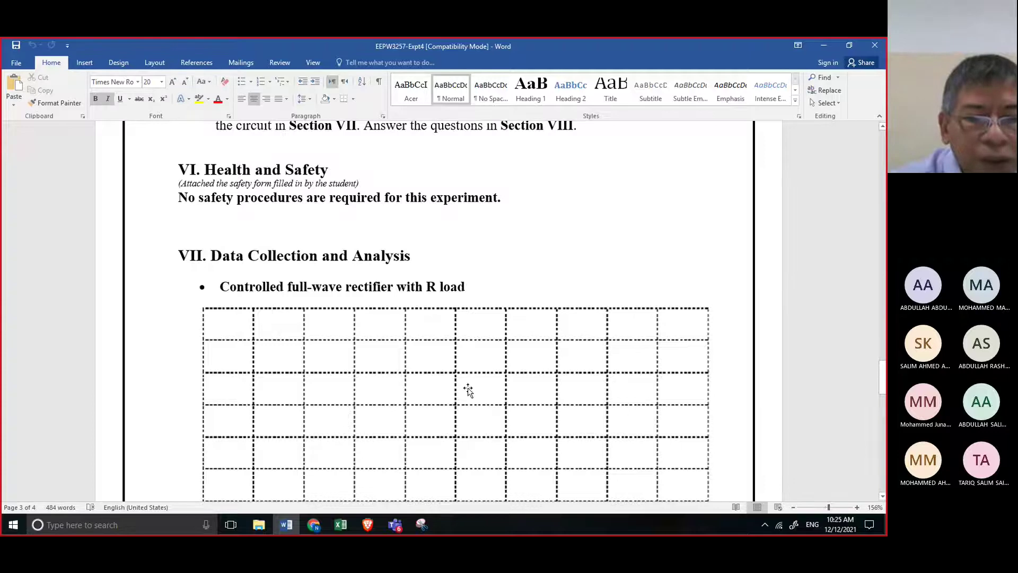
Step: Make blank space below the "VII. Data Collection and Analysis" heading, before the rectifier bullet, and paste the copied snip there
{"action": "left_click", "coordinate": [206, 269]}
{"action": "left_click", "coordinate": [429, 263]}
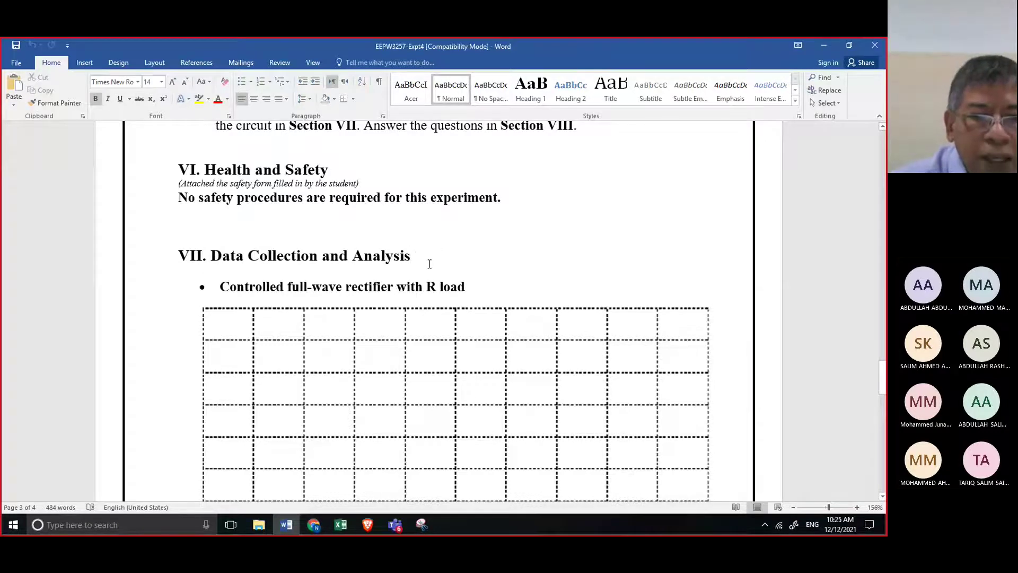
{"action": "key", "text": "ctrl+shift+End"}
{"action": "key", "text": "Delete"}
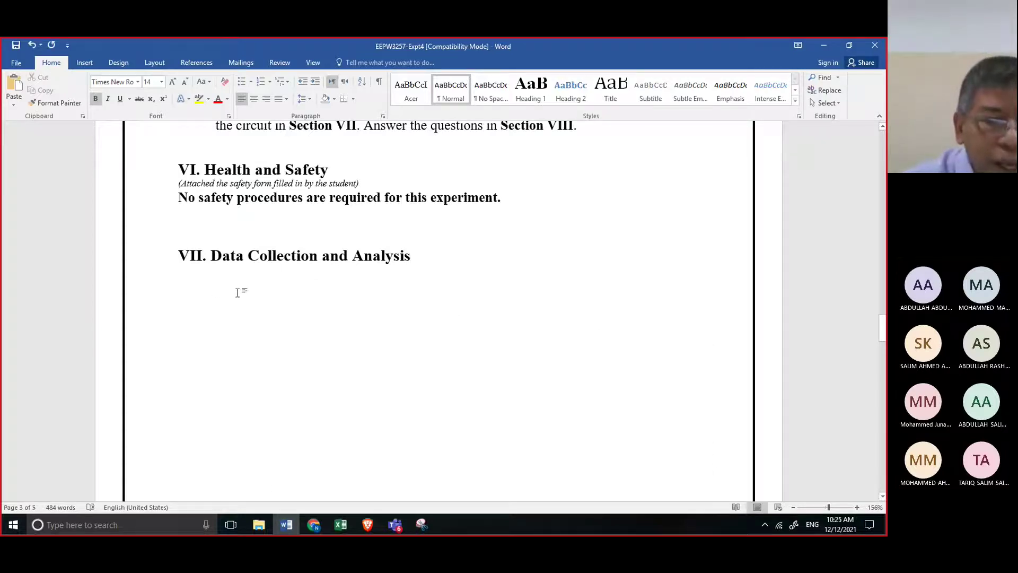
{"action": "right_click", "coordinate": [252, 299]}
{"action": "left_click", "coordinate": [277, 349]}
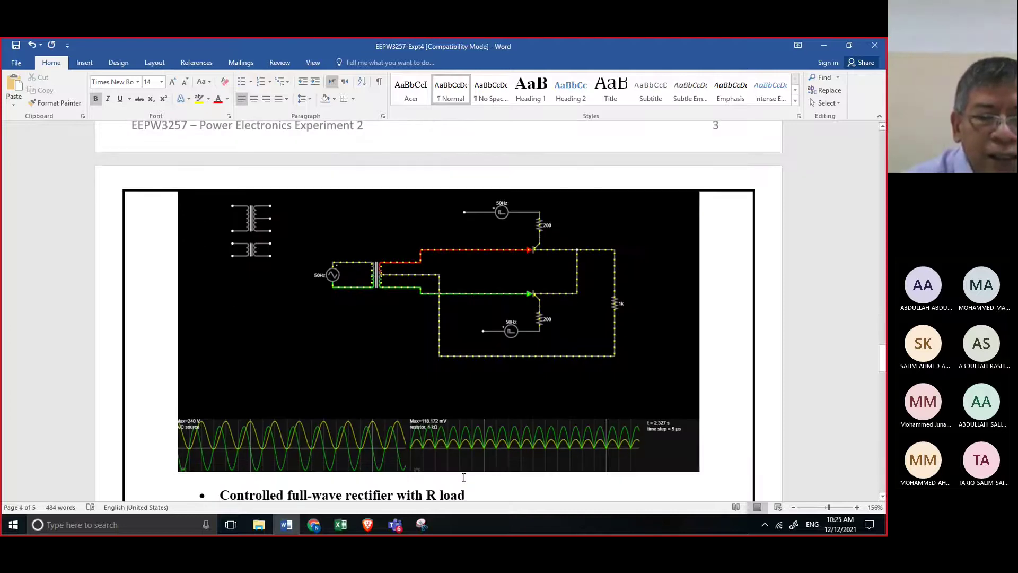
Step: Reduce the pasted circuit and waveform picture's height, keeping its width, so it fits on page 3 under the Data Collection and Analysis heading
{"action": "left_click", "coordinate": [470, 417]}
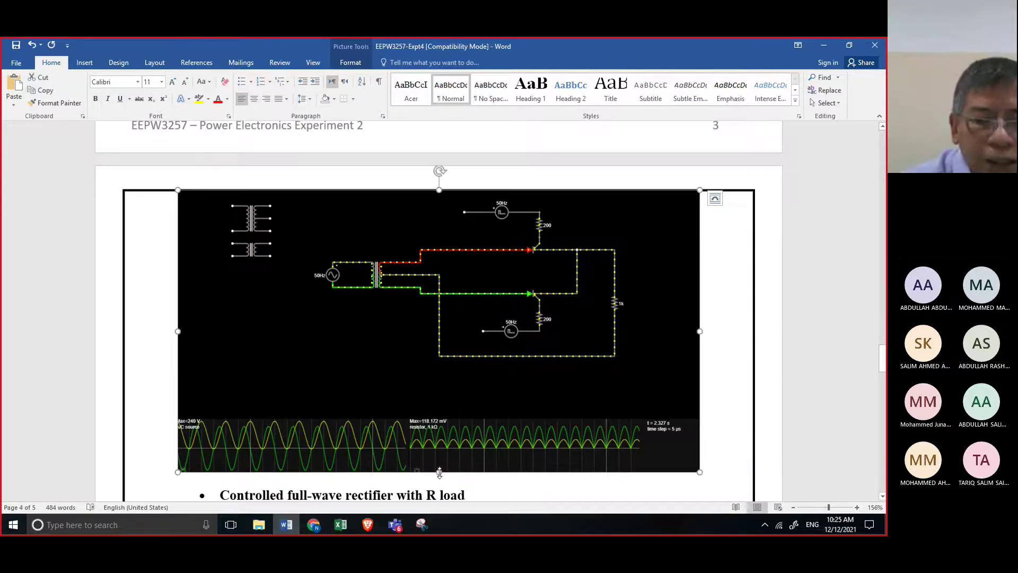
{"action": "left_click_drag", "start_coordinate": [439, 472], "coordinate": [435, 350]}
{"action": "scroll", "coordinate": [443, 364], "scroll_direction": "up", "scroll_amount": 2}
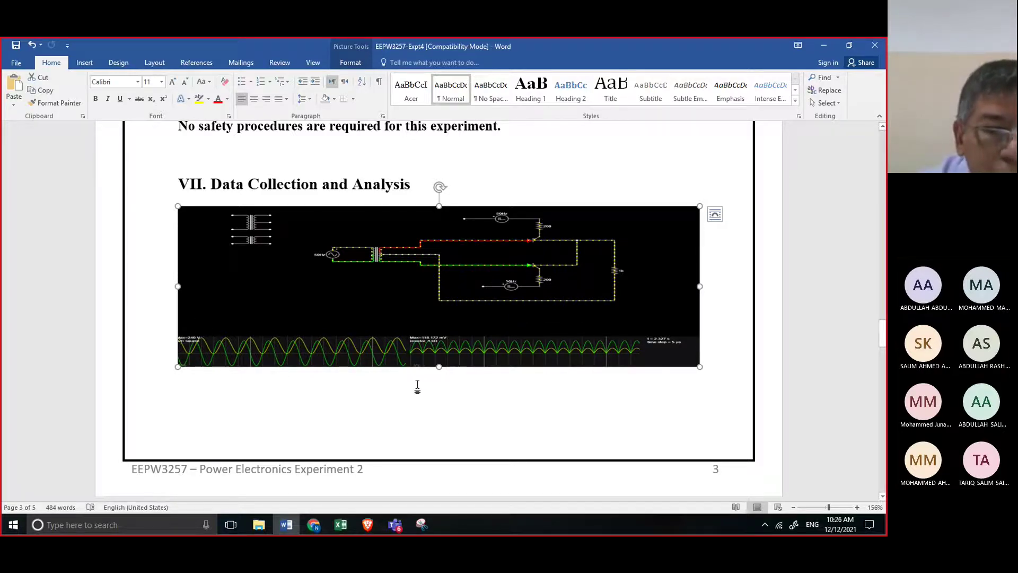
{"action": "left_click_drag", "start_coordinate": [439, 369], "coordinate": [439, 395]}
Step: Compare the pasted circuit picture with the empty waveform grid for the R load and discussion questions Q1 and Q2
{"action": "scroll", "coordinate": [522, 437], "scroll_direction": "down", "scroll_amount": 3}
{"action": "scroll", "coordinate": [525, 443], "scroll_direction": "down", "scroll_amount": 4}
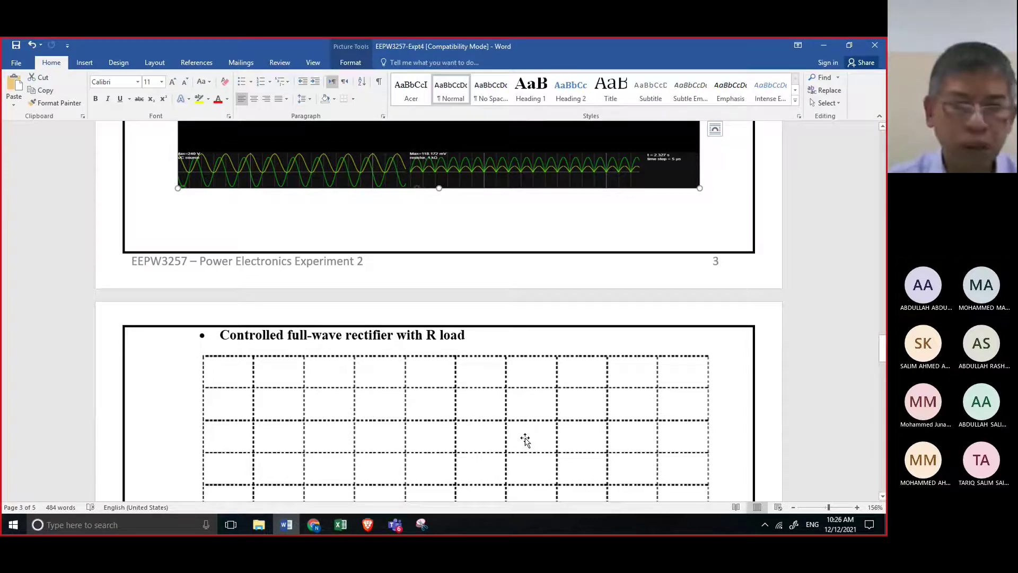
{"action": "scroll", "coordinate": [471, 430], "scroll_direction": "down", "scroll_amount": 10}
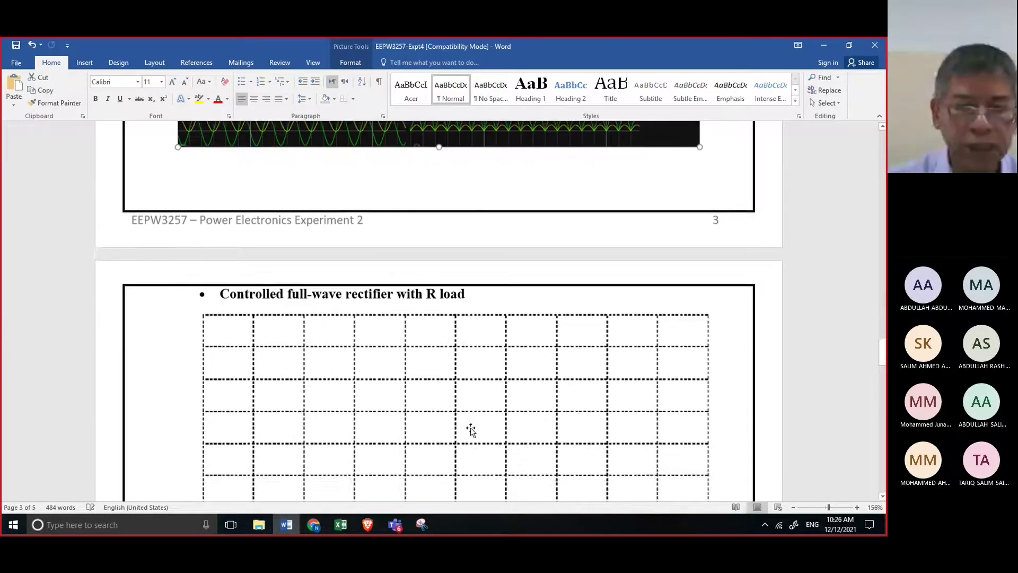
{"action": "scroll", "coordinate": [472, 428], "scroll_direction": "down", "scroll_amount": 1}
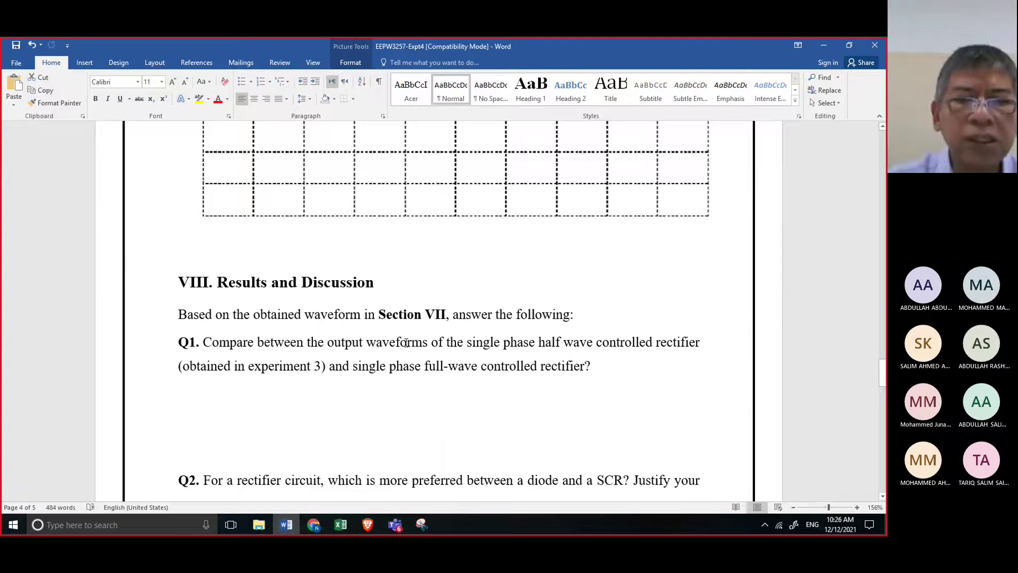
{"action": "scroll", "coordinate": [405, 343], "scroll_direction": "up", "scroll_amount": 8}
{"action": "scroll", "coordinate": [398, 376], "scroll_direction": "down", "scroll_amount": 1}
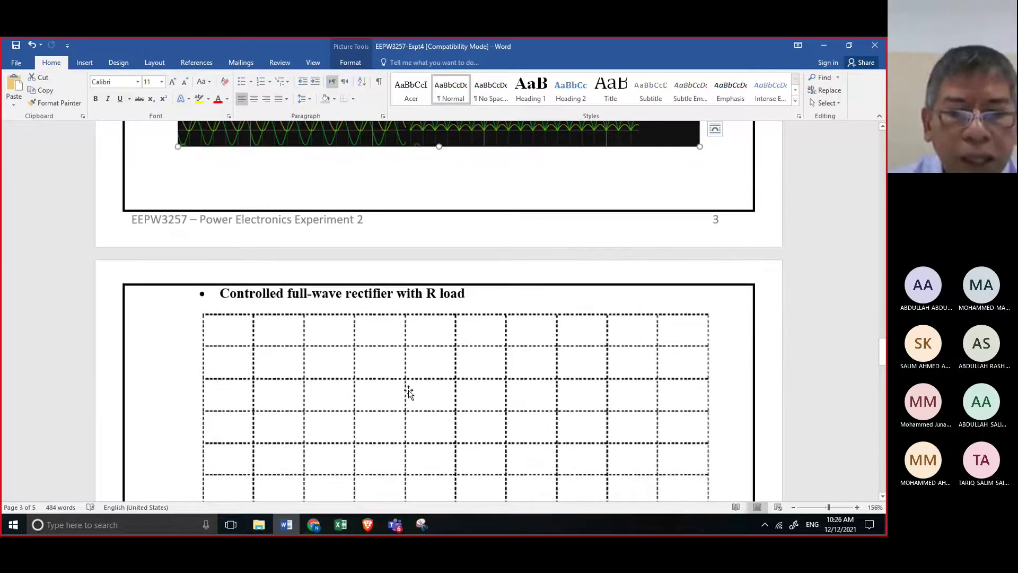
{"action": "scroll", "coordinate": [460, 388], "scroll_direction": "up", "scroll_amount": 4}
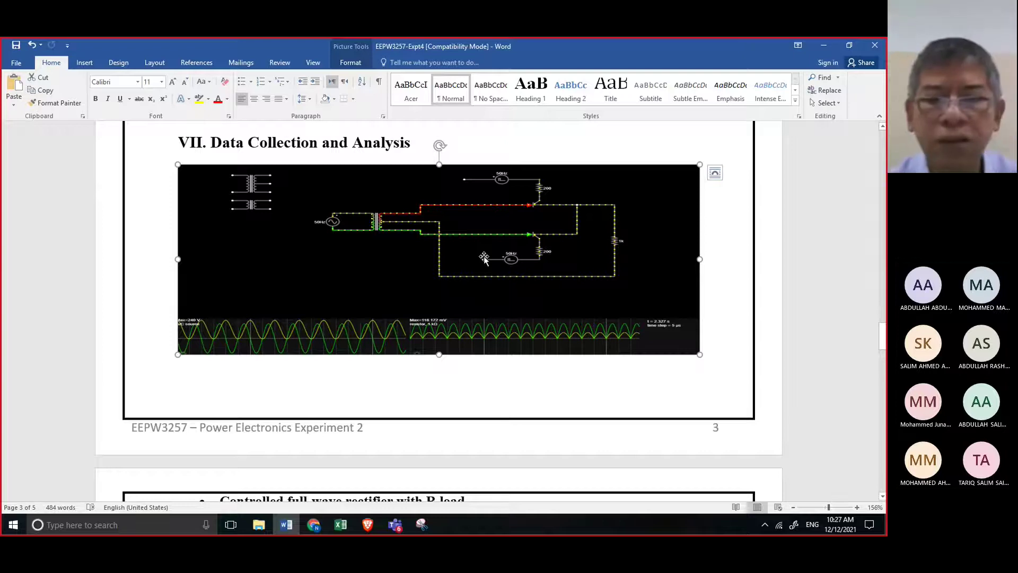
{"action": "scroll", "coordinate": [420, 396], "scroll_direction": "down", "scroll_amount": 10}
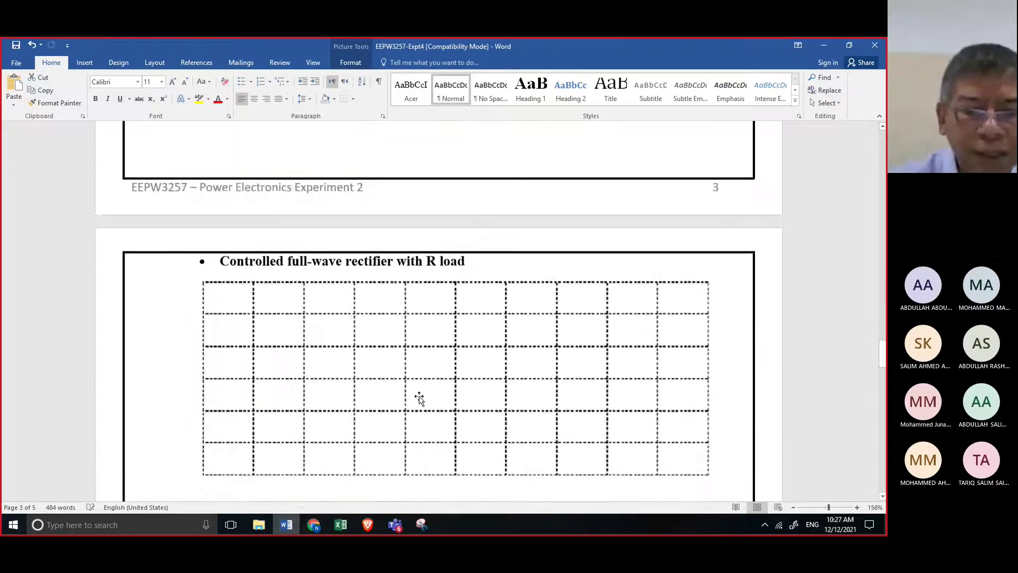
{"action": "scroll", "coordinate": [420, 397], "scroll_direction": "down", "scroll_amount": 8}
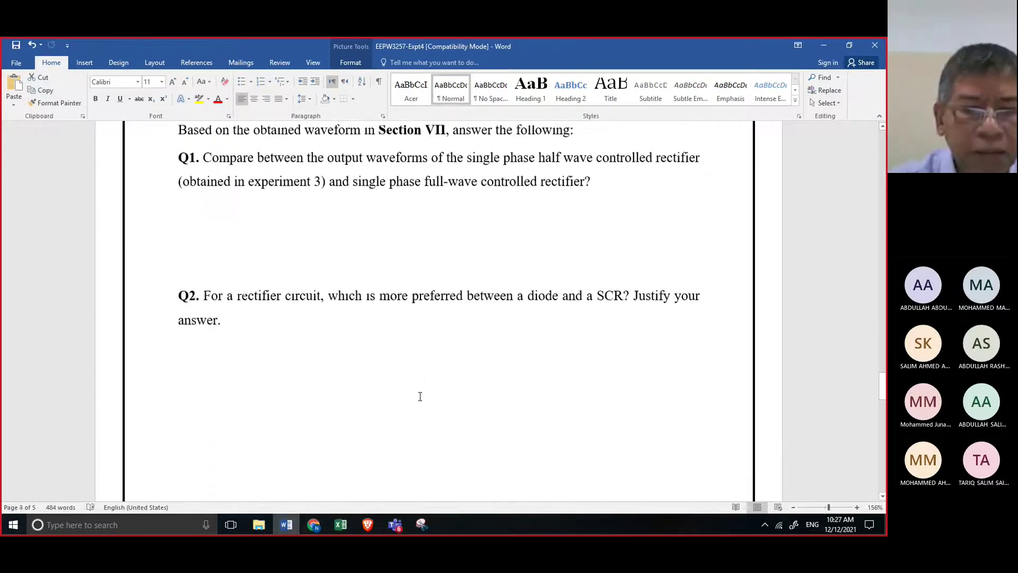
{"action": "scroll", "coordinate": [420, 397], "scroll_direction": "up", "scroll_amount": 8}
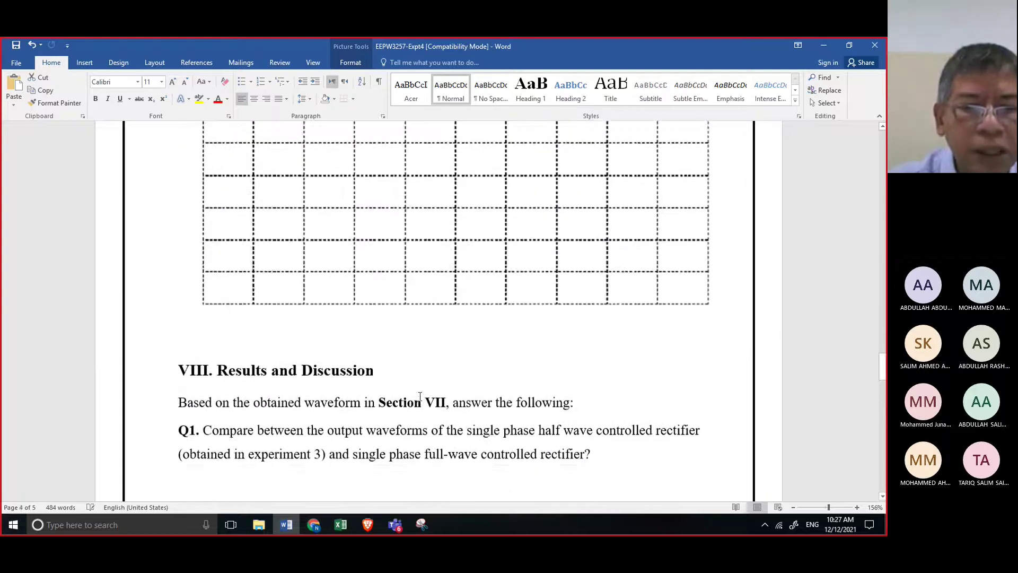
{"action": "scroll", "coordinate": [346, 417], "scroll_direction": "up", "scroll_amount": 5}
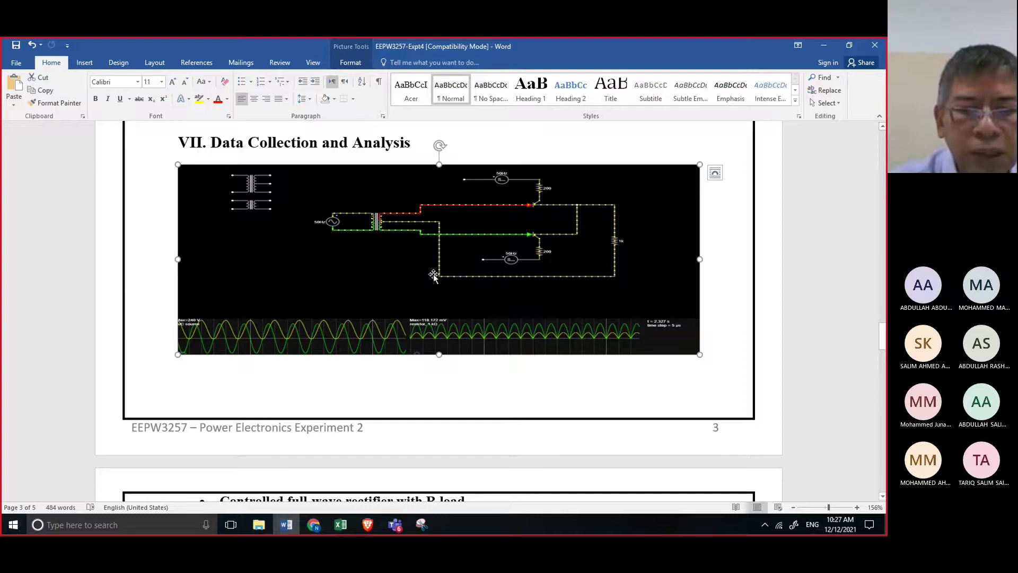
Step: Review the remaining report parts from the waveform grid through Results and Discussion to the Conclusions and Recommendations section
{"action": "scroll", "coordinate": [432, 275], "scroll_direction": "down", "scroll_amount": 1}
{"action": "scroll", "coordinate": [433, 276], "scroll_direction": "down", "scroll_amount": 1}
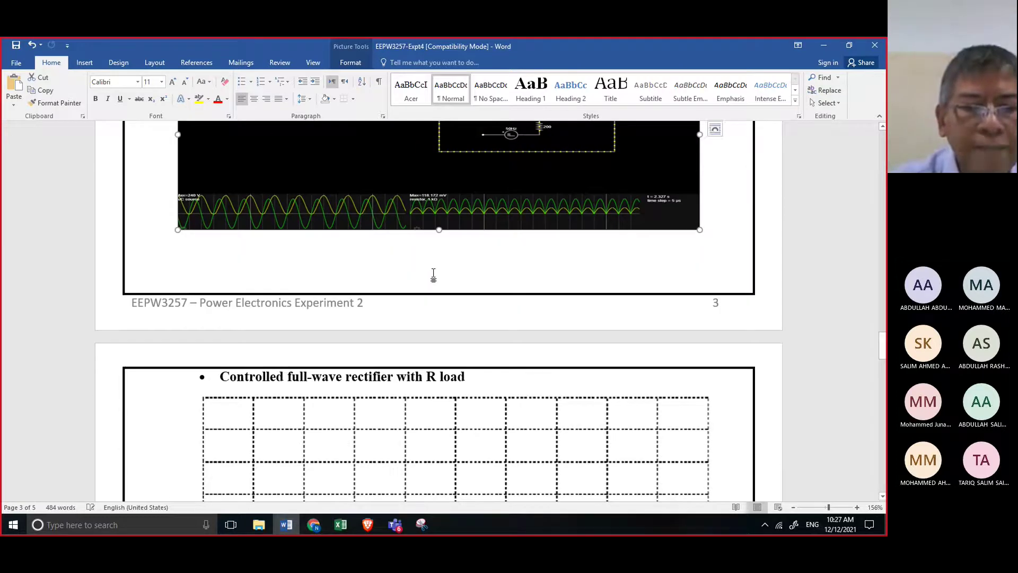
{"action": "scroll", "coordinate": [432, 275], "scroll_direction": "down", "scroll_amount": 1}
{"action": "scroll", "coordinate": [372, 315], "scroll_direction": "down", "scroll_amount": 1}
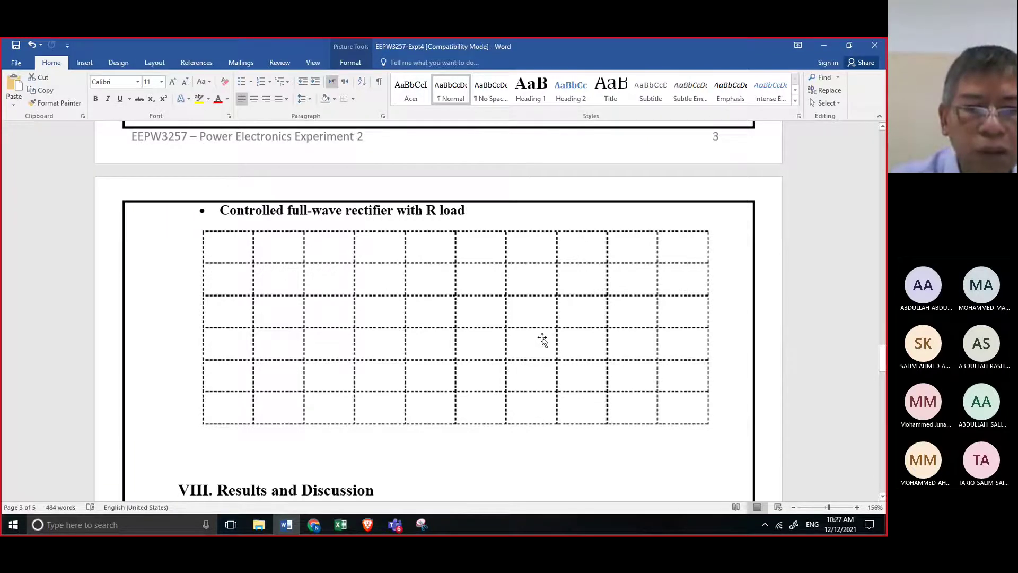
{"action": "scroll", "coordinate": [543, 337], "scroll_direction": "down", "scroll_amount": 5}
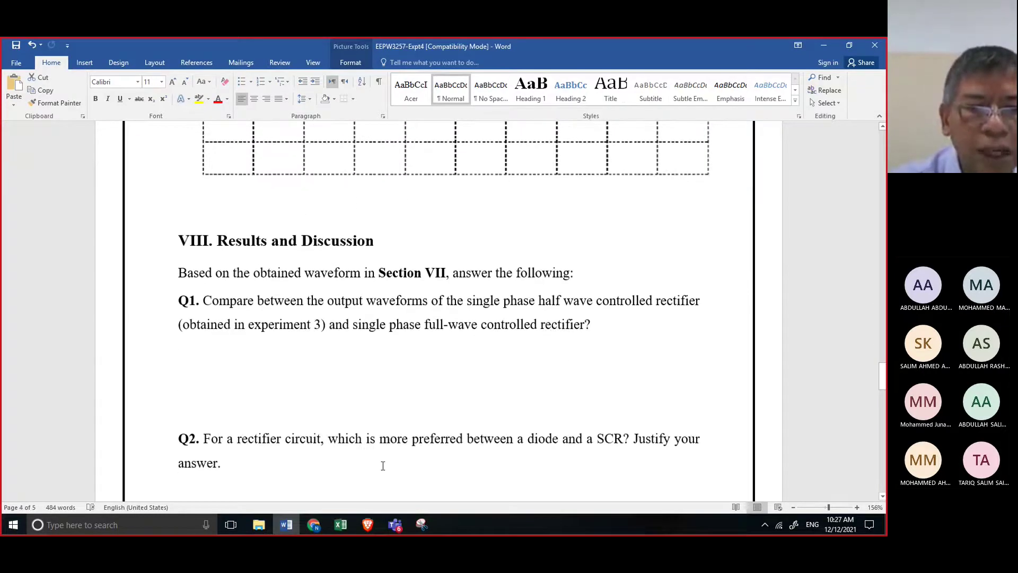
{"action": "scroll", "coordinate": [383, 466], "scroll_direction": "down", "scroll_amount": 7}
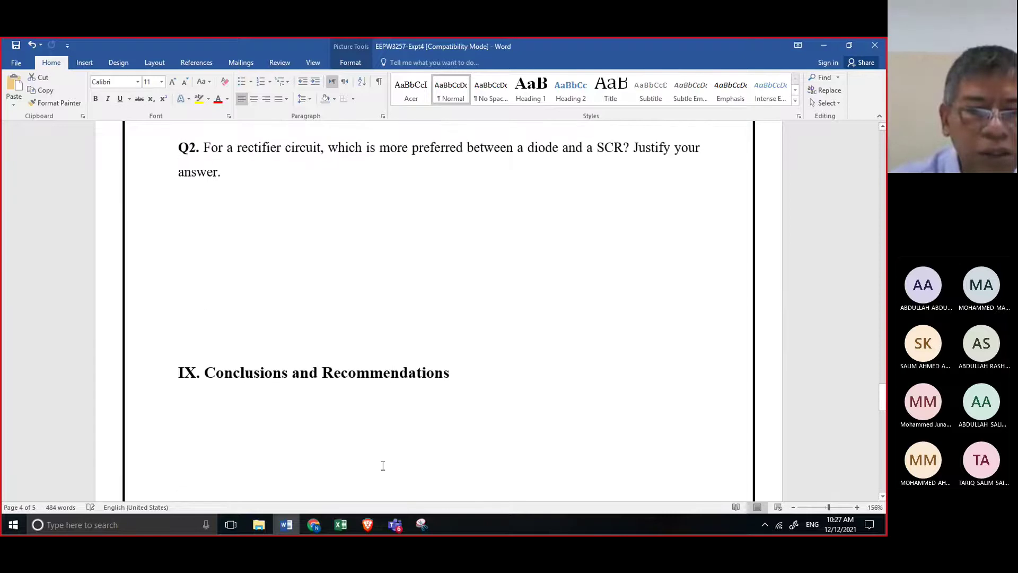
{"action": "scroll", "coordinate": [322, 398], "scroll_direction": "down", "scroll_amount": 2}
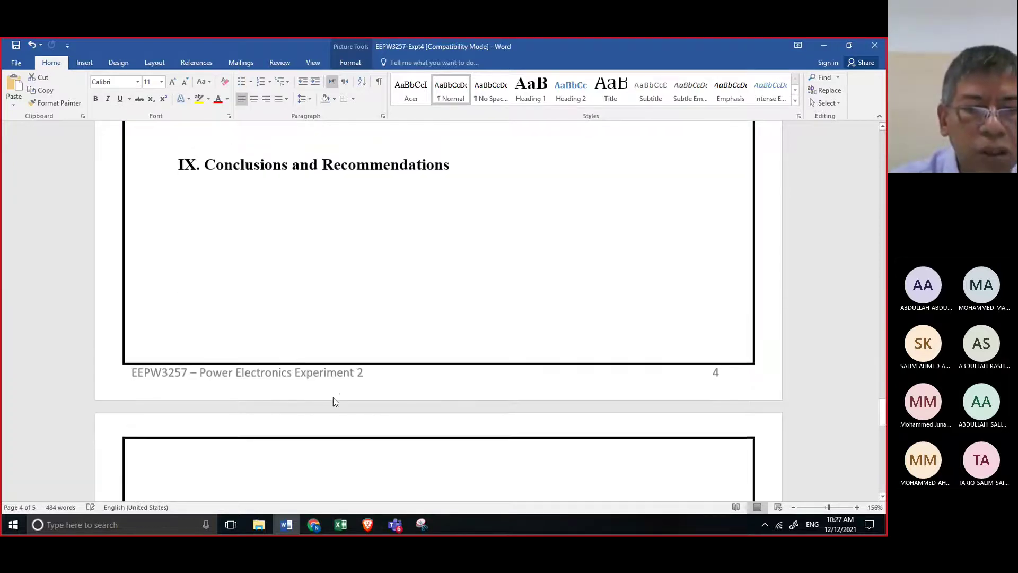